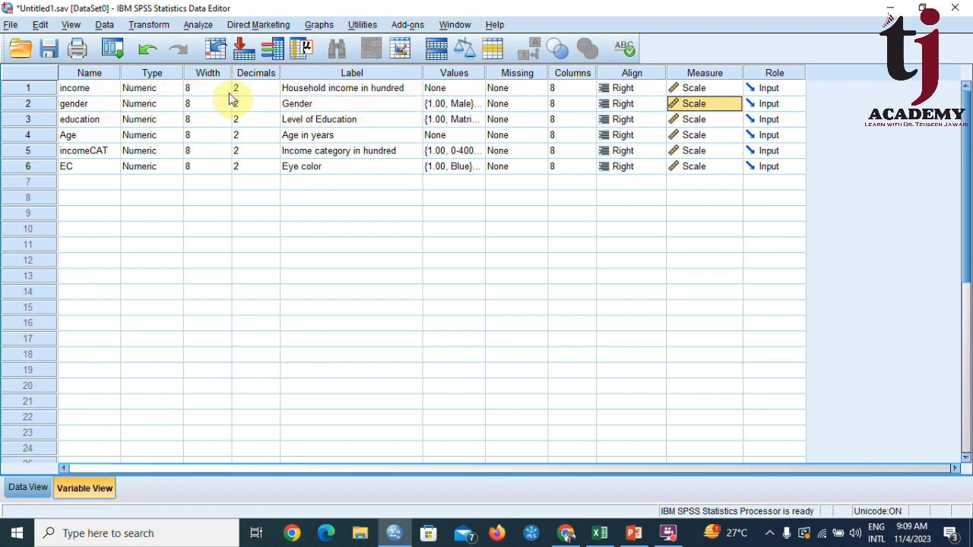
Check the value labels of the income variable and close them without making changes.
{"action": "left_click", "coordinate": [459, 90]}
{"action": "left_click", "coordinate": [474, 89]}
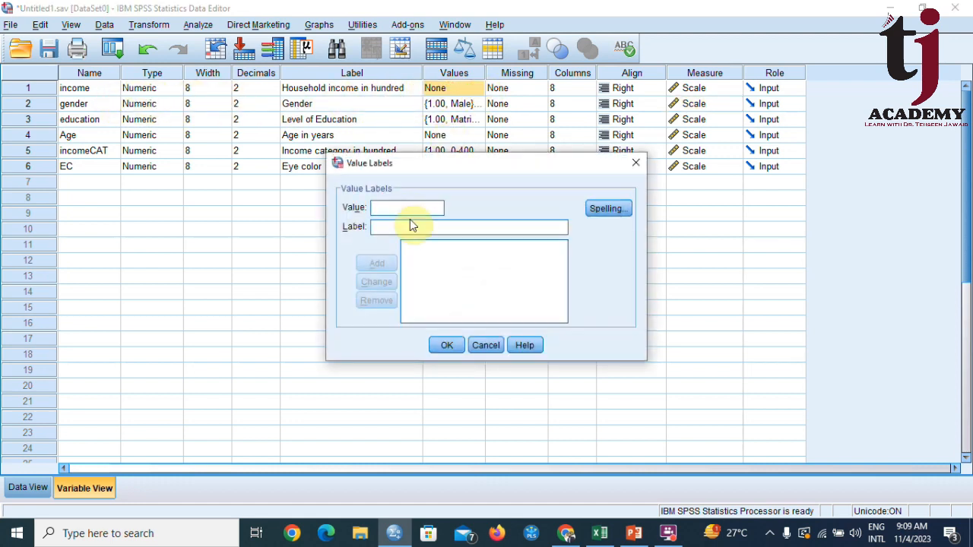
{"action": "left_click", "coordinate": [492, 354]}
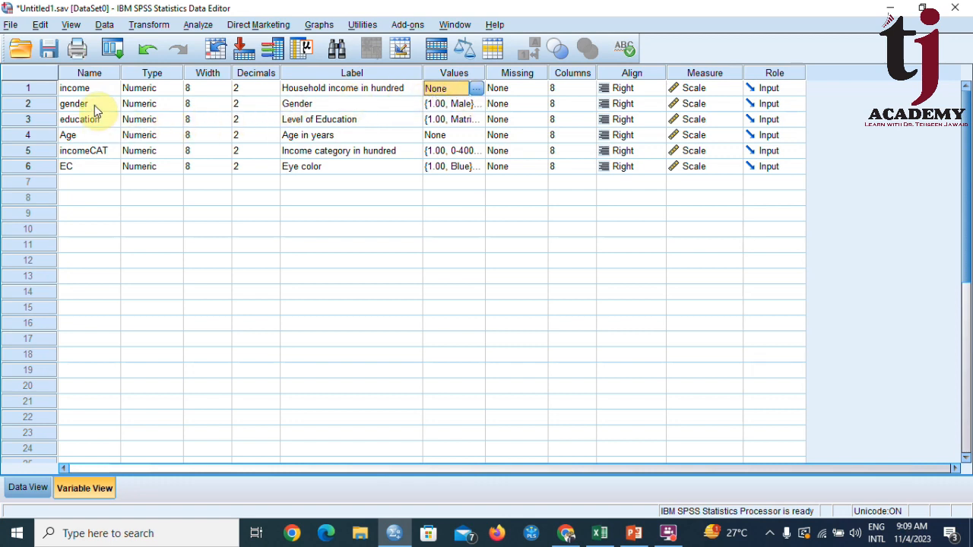
Review the value labels of the gender variable and set its measurement level to Nominal.
{"action": "left_click", "coordinate": [465, 104]}
{"action": "left_click", "coordinate": [476, 104]}
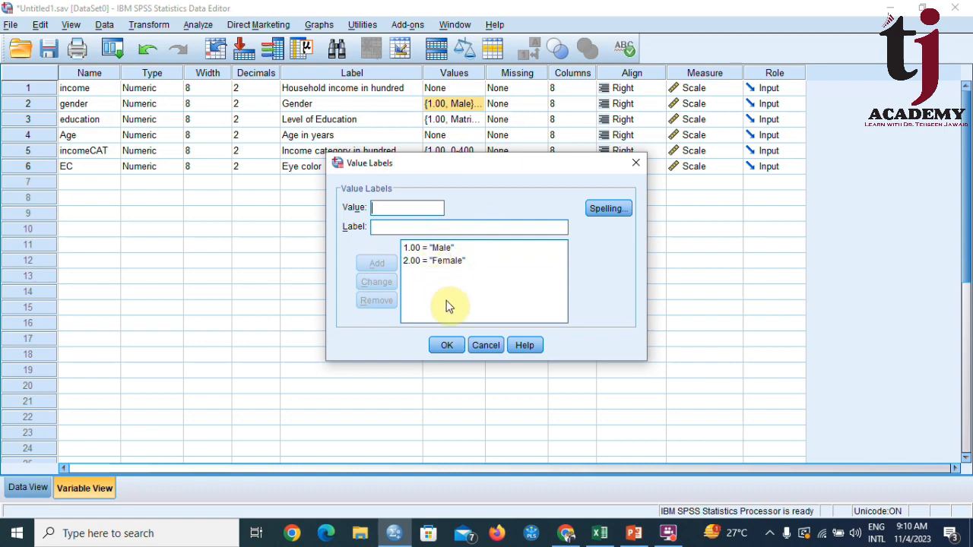
{"action": "left_click", "coordinate": [448, 346]}
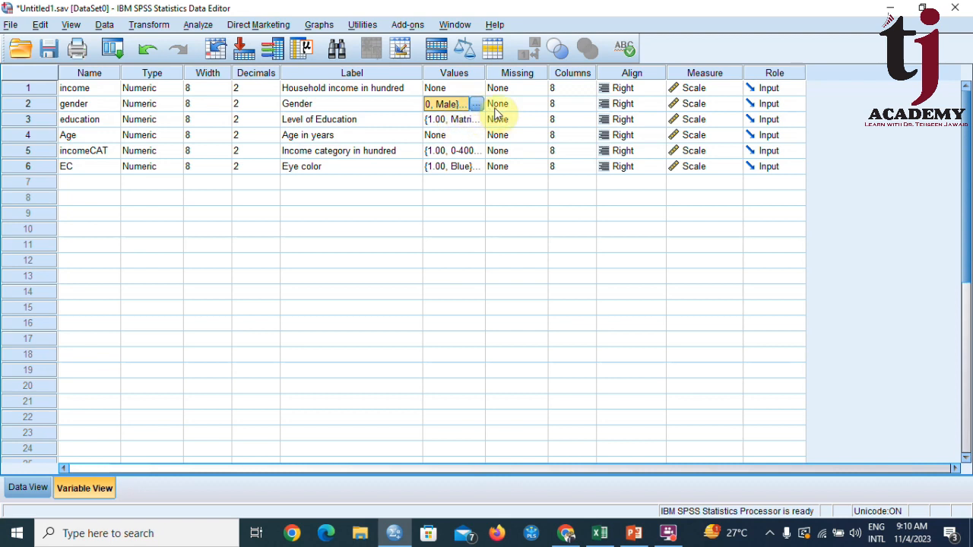
{"action": "left_click", "coordinate": [733, 104]}
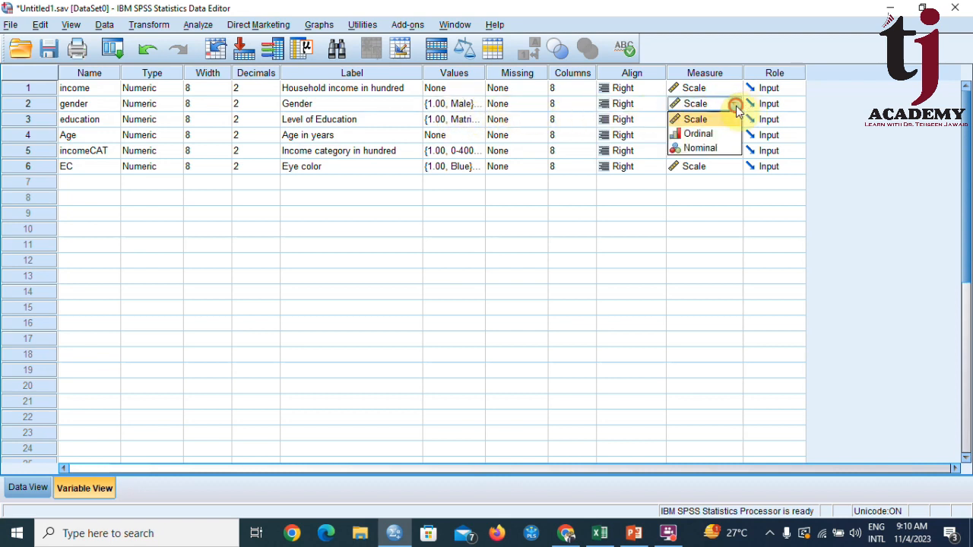
{"action": "left_click", "coordinate": [728, 149]}
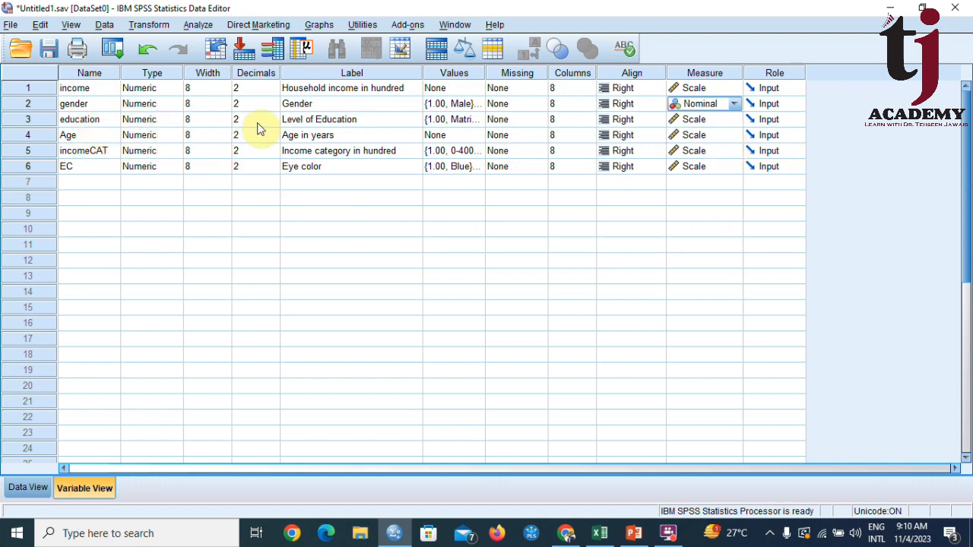
Review the value labels of the education variable and set its measurement level to Ordinal.
{"action": "left_click", "coordinate": [453, 121]}
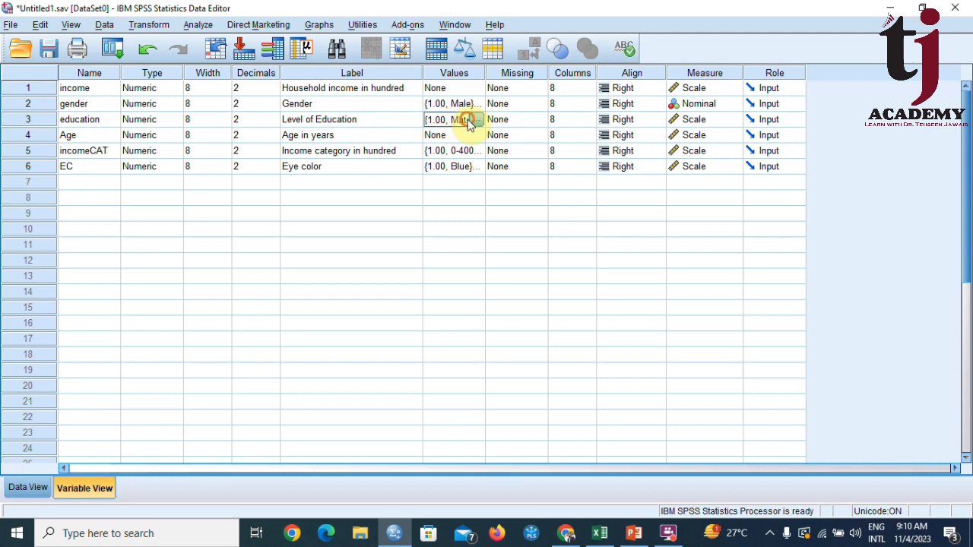
{"action": "left_click", "coordinate": [473, 121]}
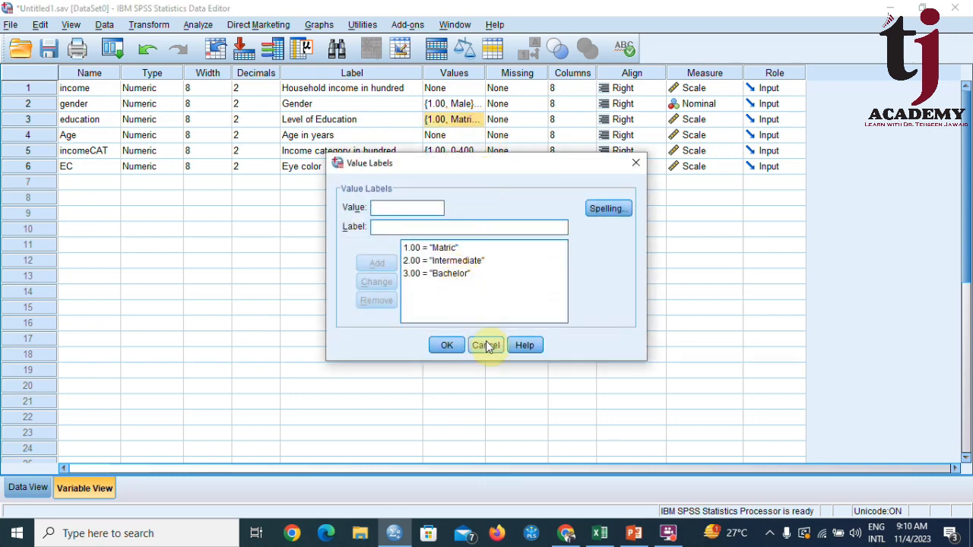
{"action": "left_click", "coordinate": [486, 347]}
{"action": "left_click", "coordinate": [701, 122]}
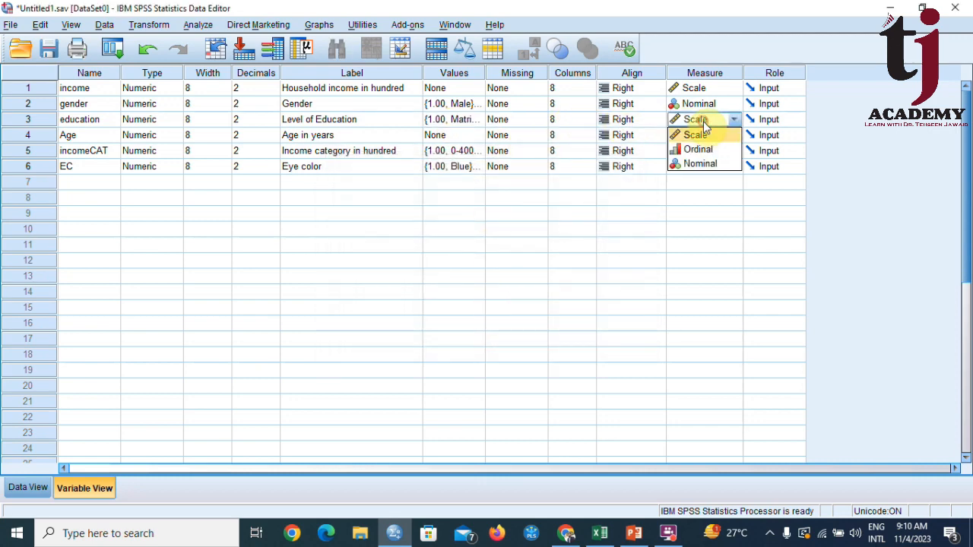
{"action": "left_click", "coordinate": [703, 149]}
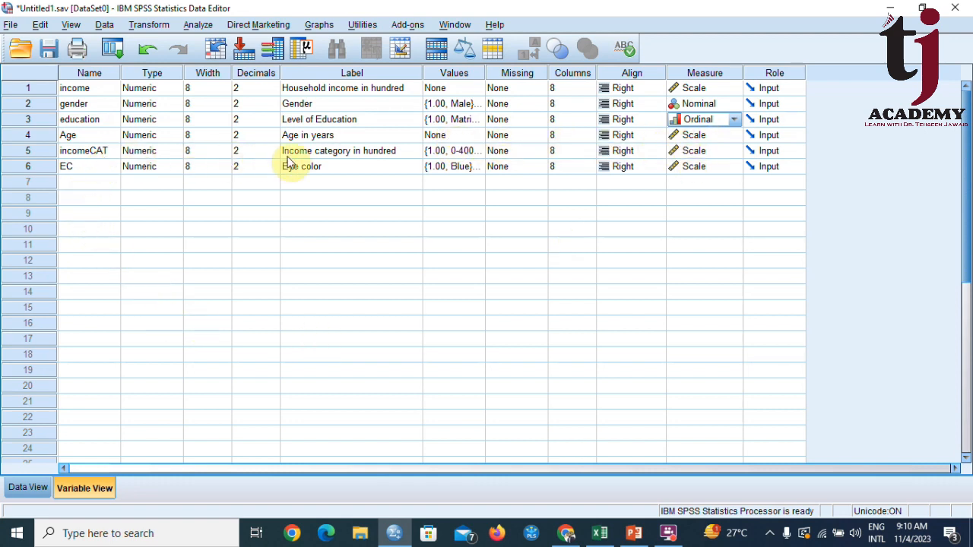
Review the value labels of the incomeCAT variable and set its measurement level to Ordinal.
{"action": "left_click", "coordinate": [460, 152]}
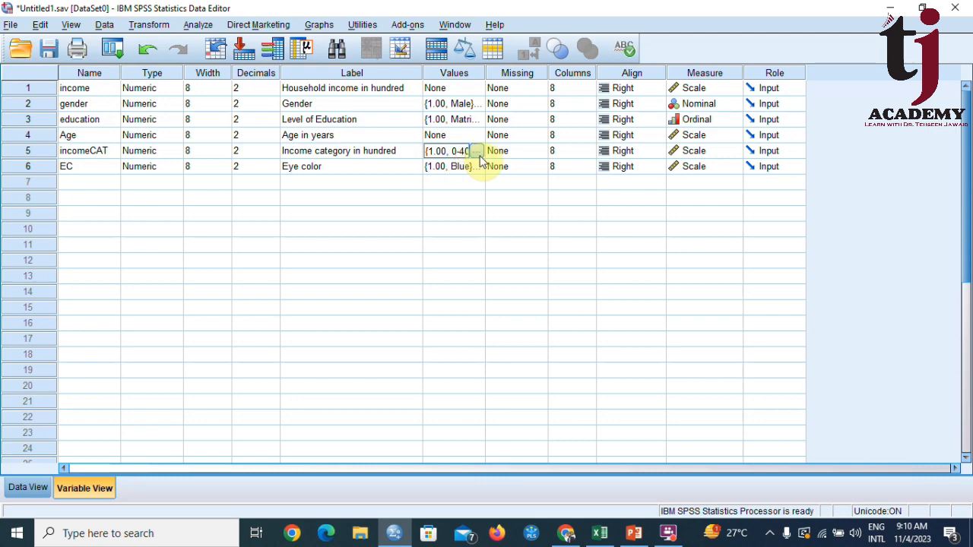
{"action": "left_click", "coordinate": [479, 151]}
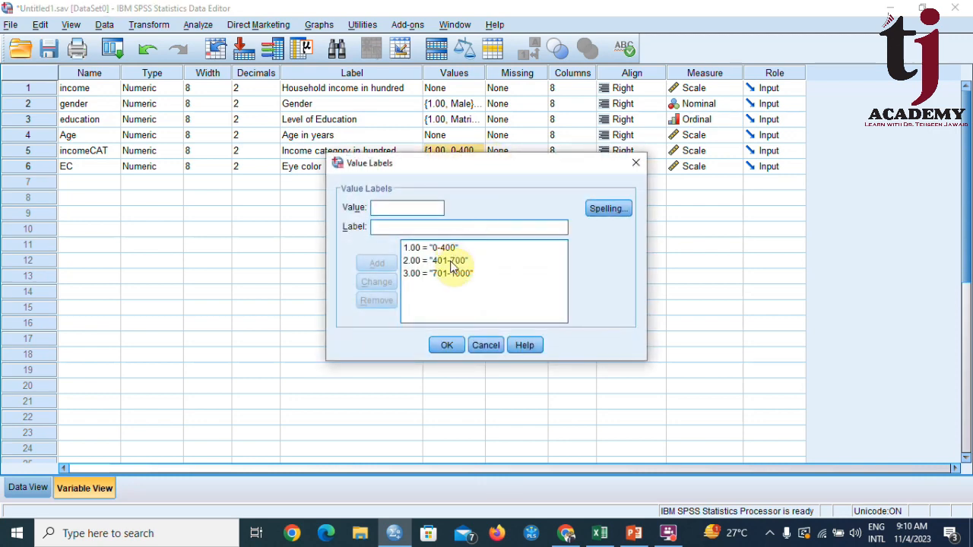
{"action": "left_click", "coordinate": [448, 346]}
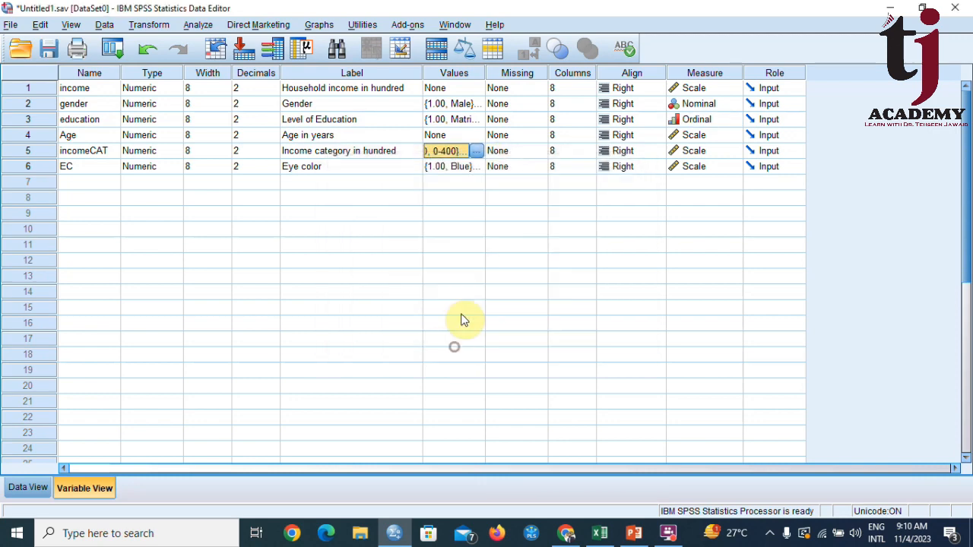
{"action": "left_click", "coordinate": [691, 152]}
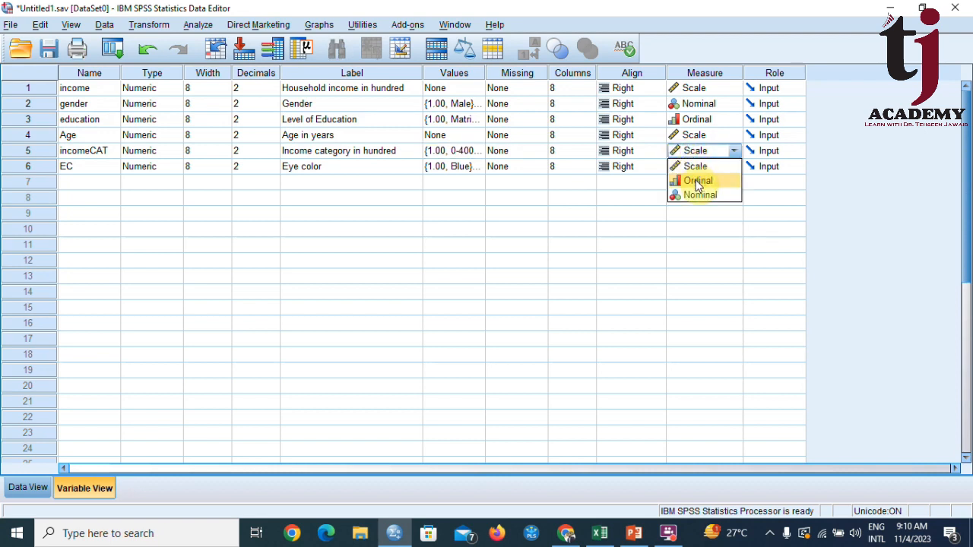
{"action": "left_click", "coordinate": [697, 181]}
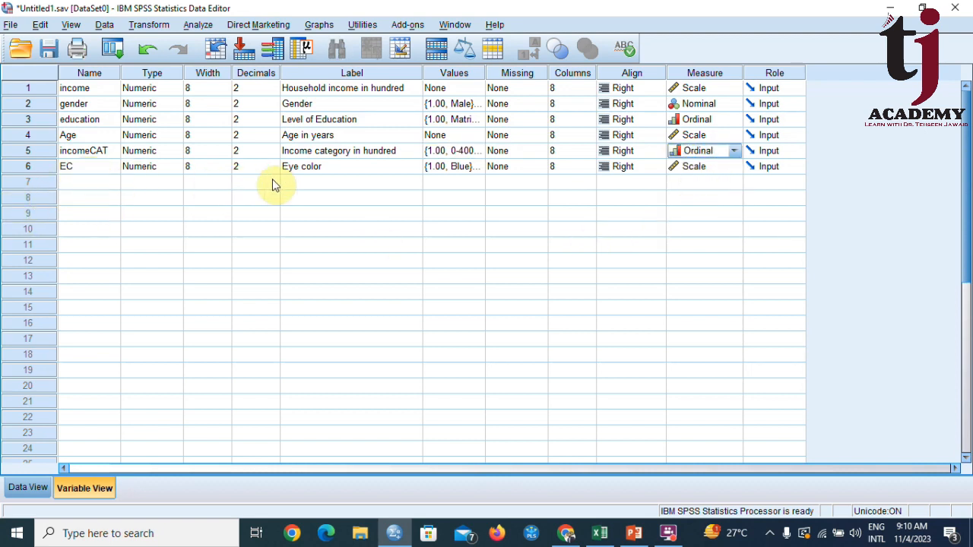
Review the value labels of the EC (eye color) variable and set its measurement level to Nominal.
{"action": "left_click", "coordinate": [460, 168]}
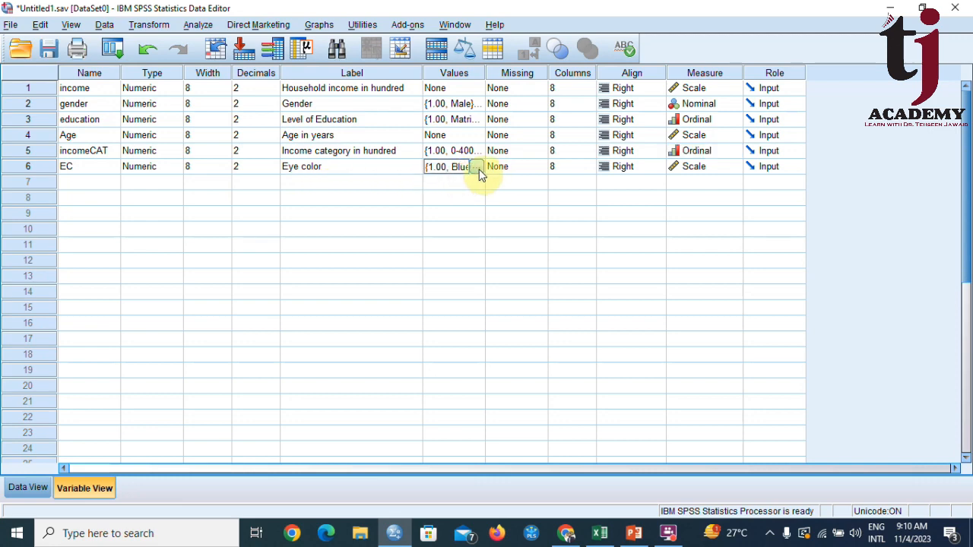
{"action": "left_click", "coordinate": [476, 167]}
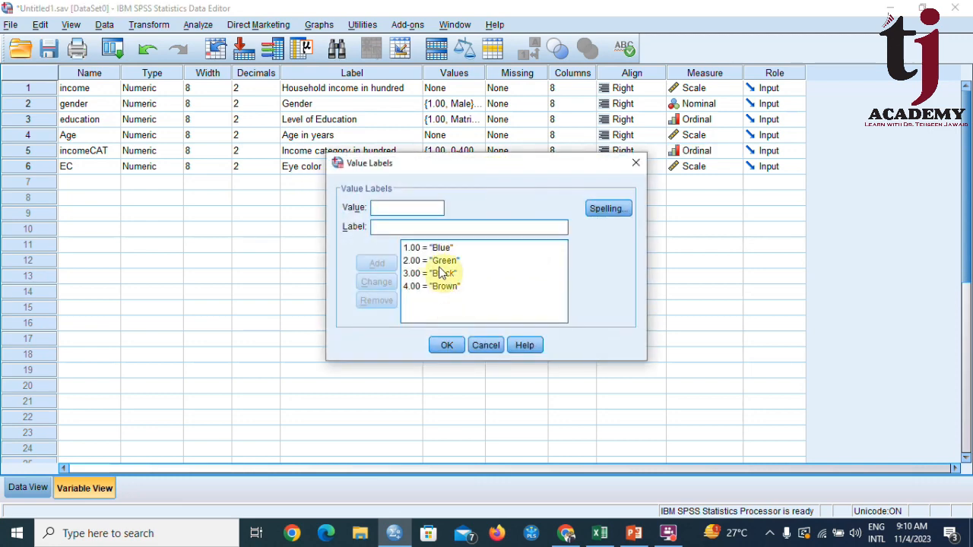
{"action": "left_click", "coordinate": [459, 352]}
{"action": "left_click", "coordinate": [711, 167]}
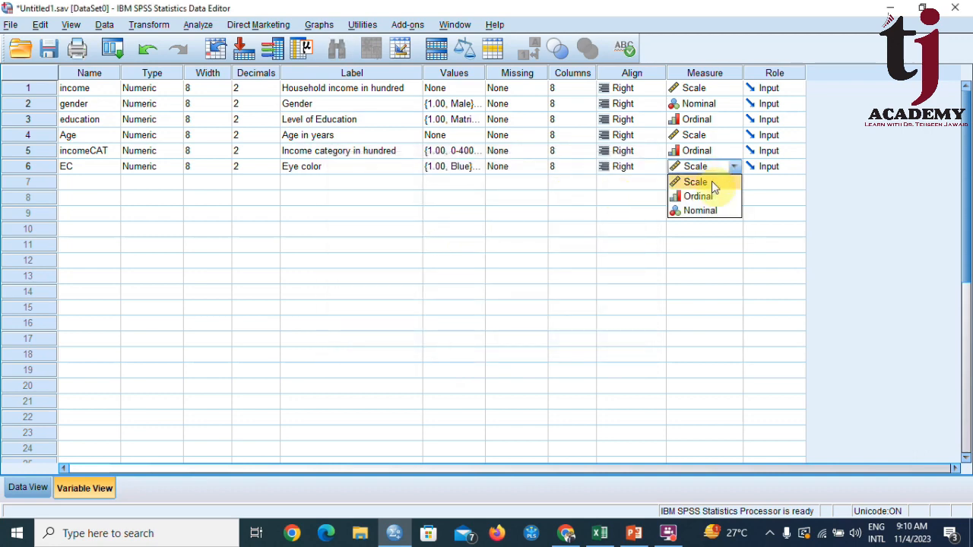
{"action": "left_click", "coordinate": [710, 211]}
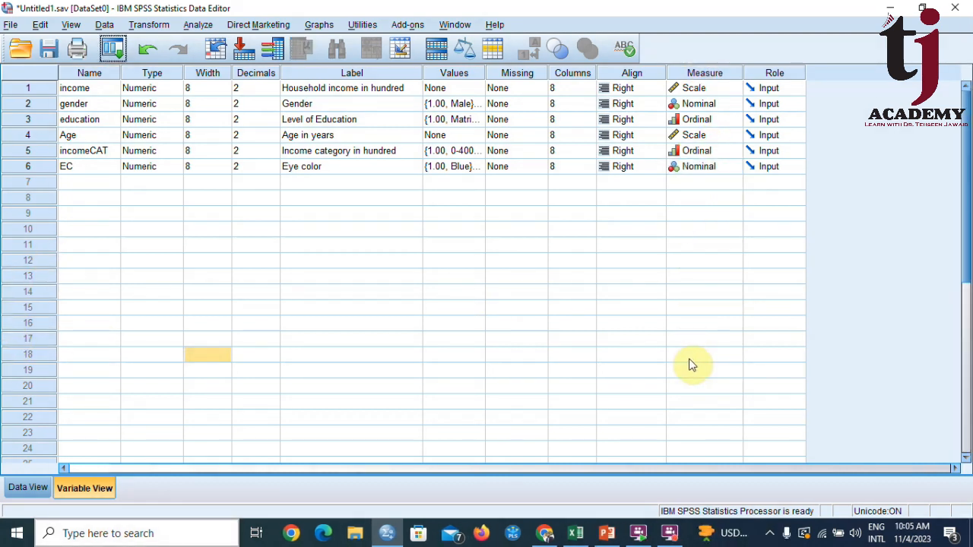
Look over the entered case data for all variables and return to the variable definitions.
{"action": "left_click", "coordinate": [34, 490]}
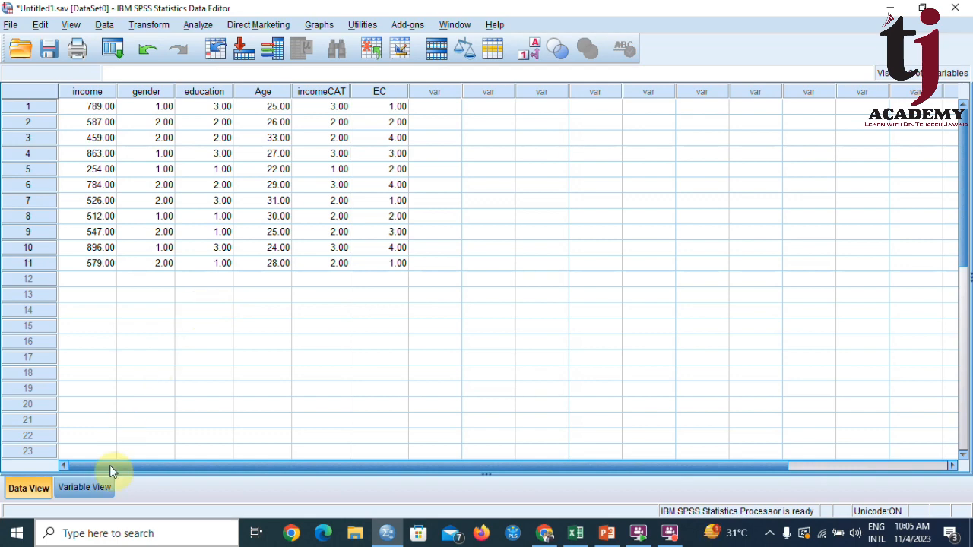
{"action": "left_click", "coordinate": [96, 491]}
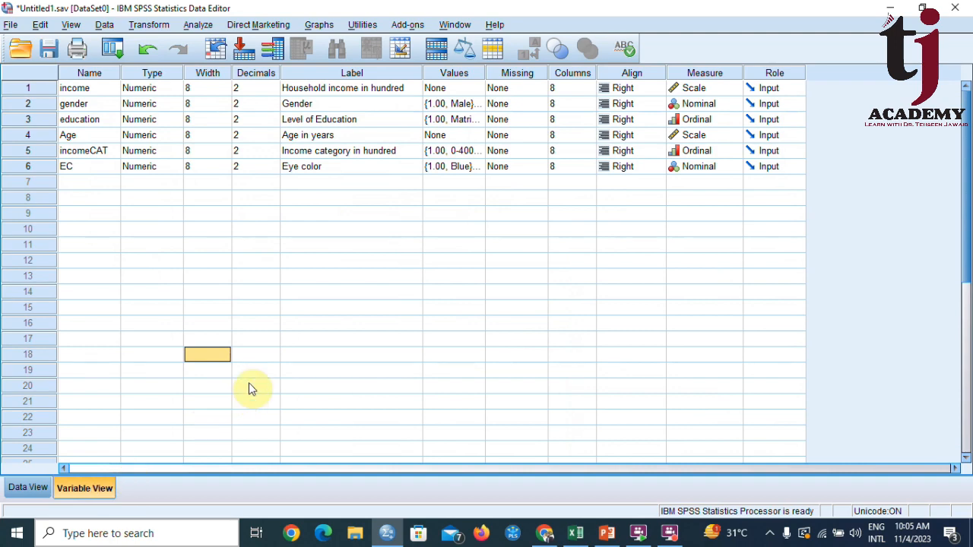
Run a Frequencies analysis on gender with its frequency table, listing the source variables by name instead of label.
{"action": "left_click", "coordinate": [199, 25]}
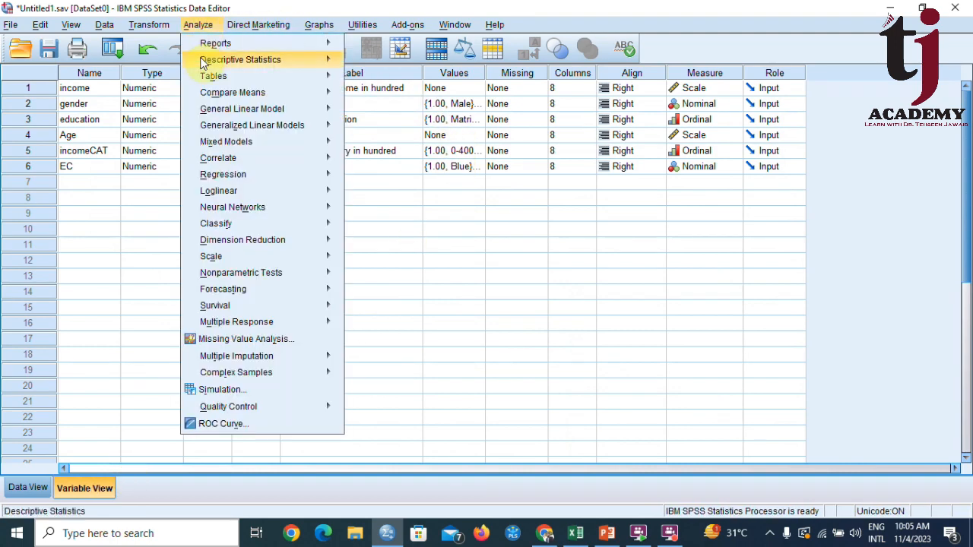
{"action": "mouse_move", "coordinate": [204, 64]}
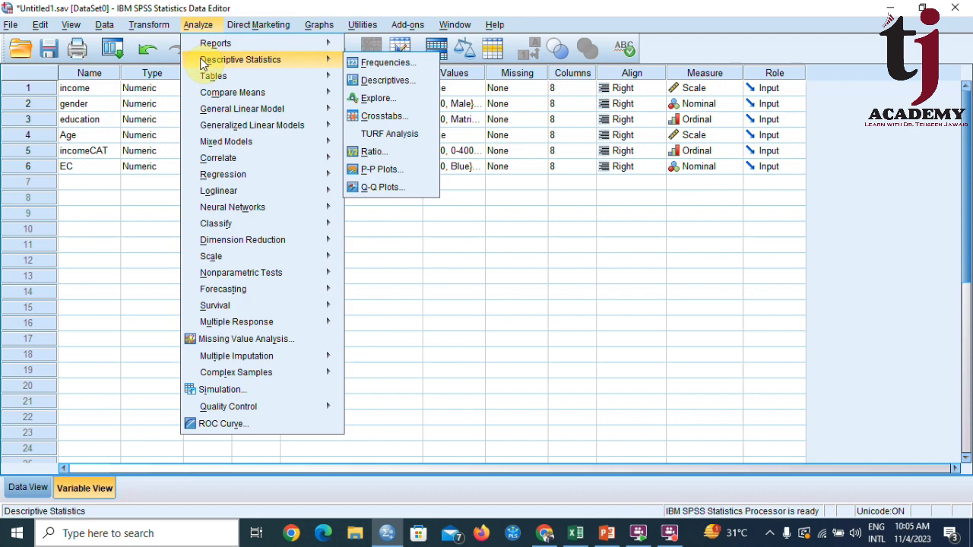
{"action": "left_click", "coordinate": [425, 64]}
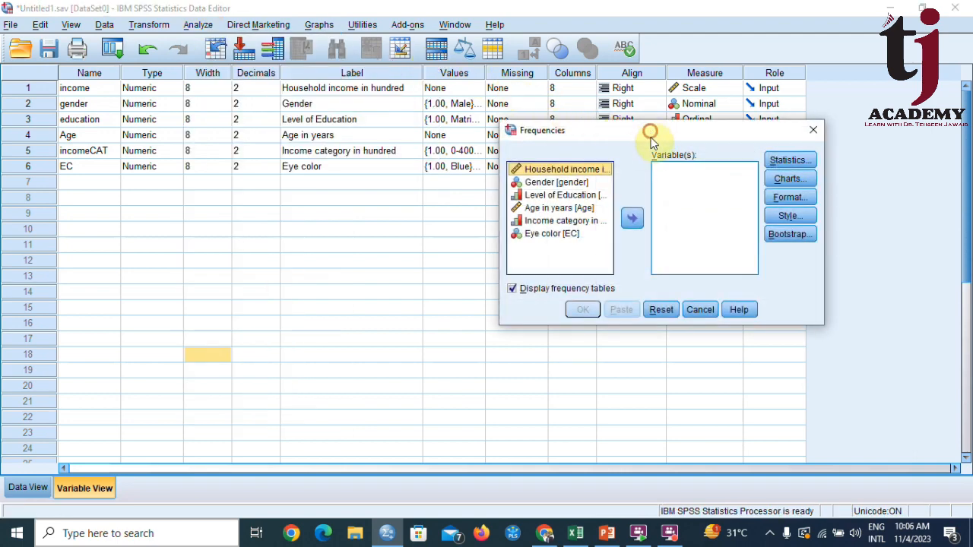
{"action": "left_click_drag", "start_coordinate": [650, 141], "coordinate": [527, 223]}
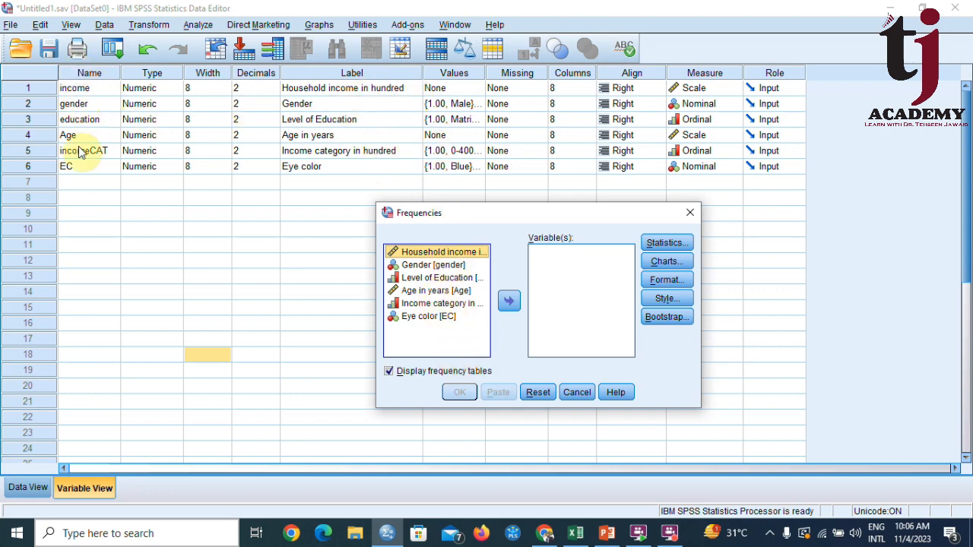
{"action": "right_click", "coordinate": [428, 268]}
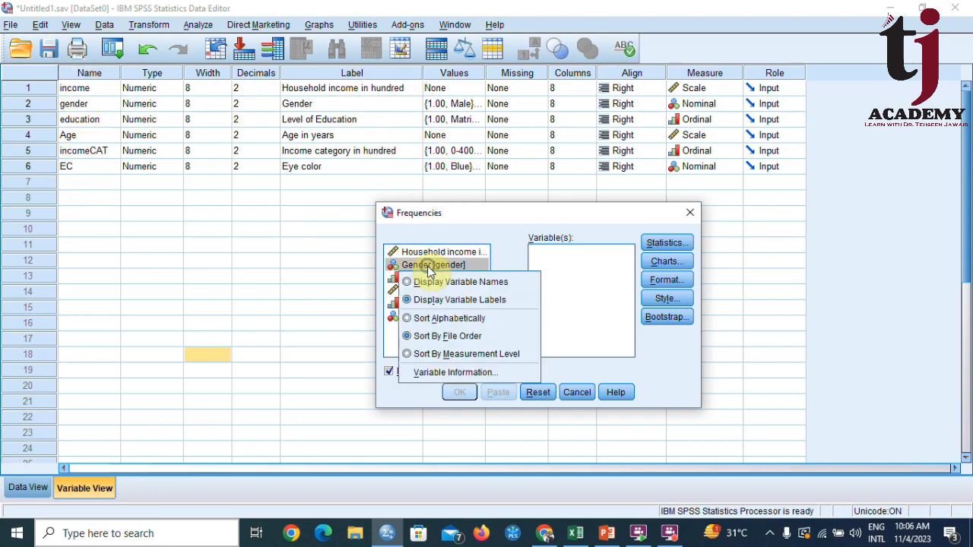
{"action": "left_click", "coordinate": [496, 283]}
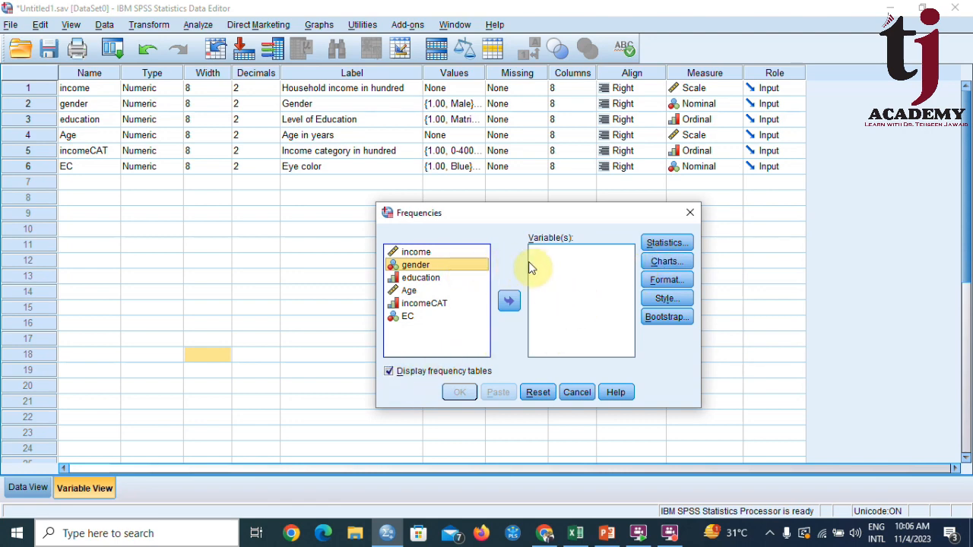
{"action": "left_click", "coordinate": [510, 302]}
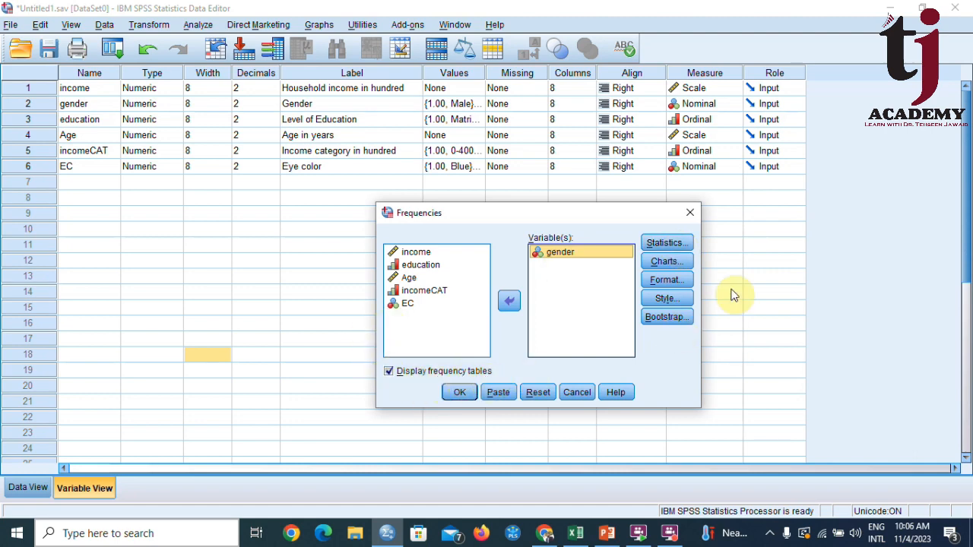
{"action": "left_click", "coordinate": [461, 393]}
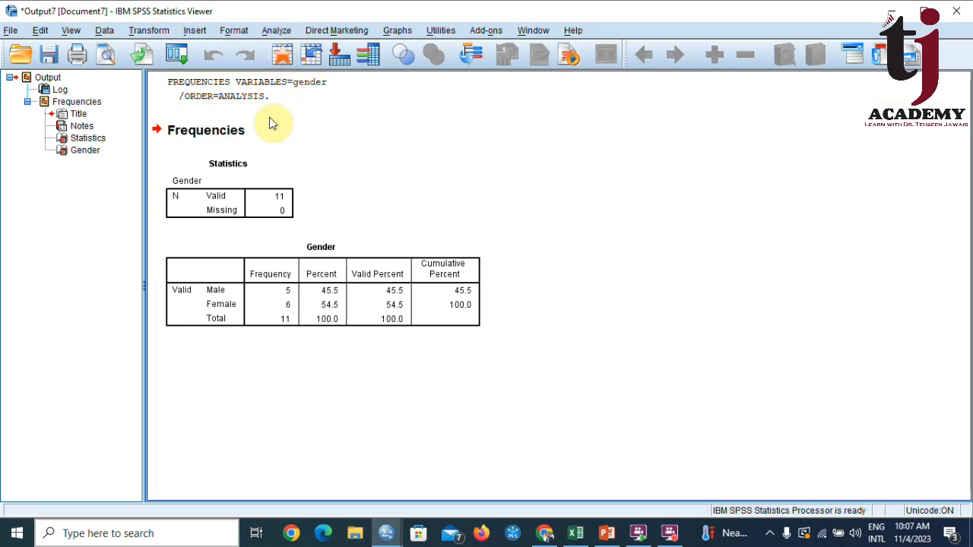
Reopen the Frequencies analysis for gender and request the mode, minimum, maximum and range statistics.
{"action": "left_click", "coordinate": [180, 57]}
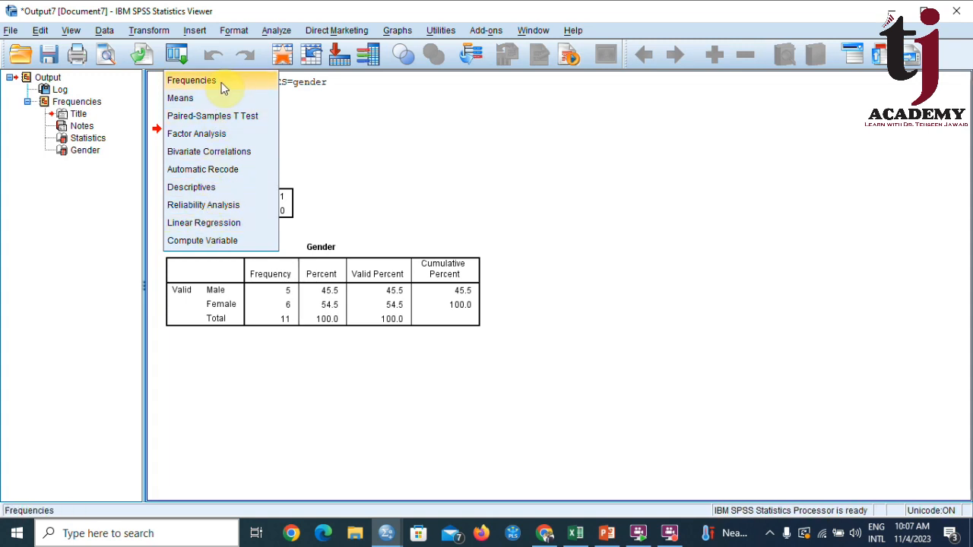
{"action": "left_click", "coordinate": [191, 80]}
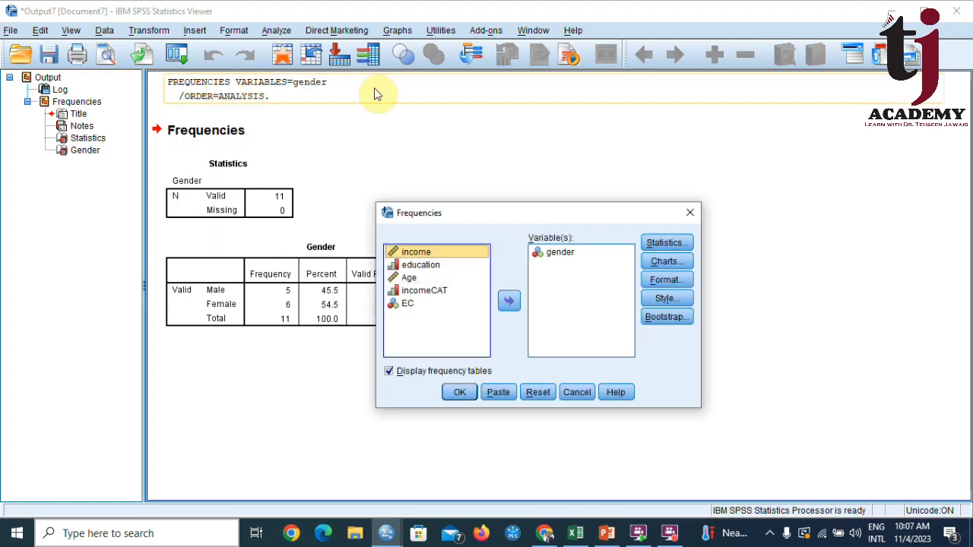
{"action": "left_click_drag", "start_coordinate": [574, 213], "coordinate": [663, 132]}
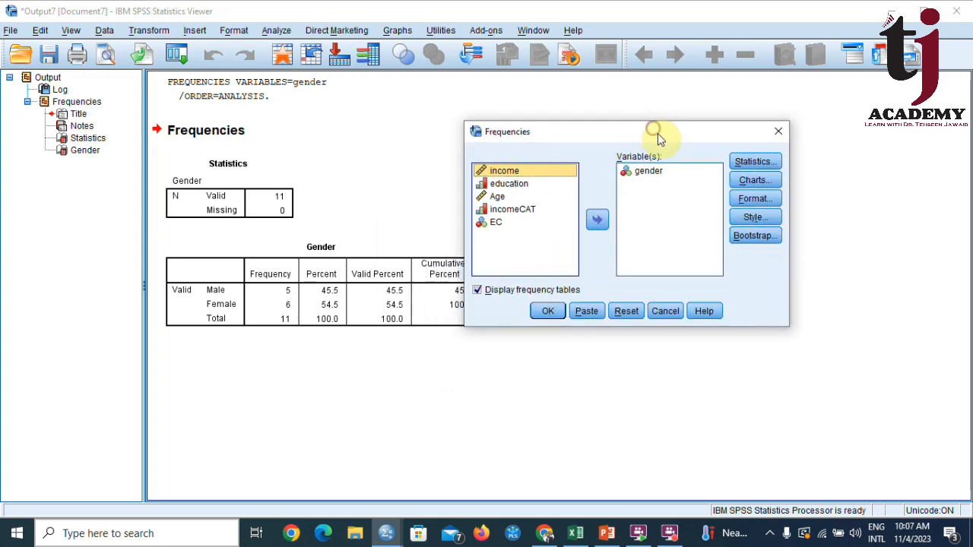
{"action": "left_click", "coordinate": [766, 161]}
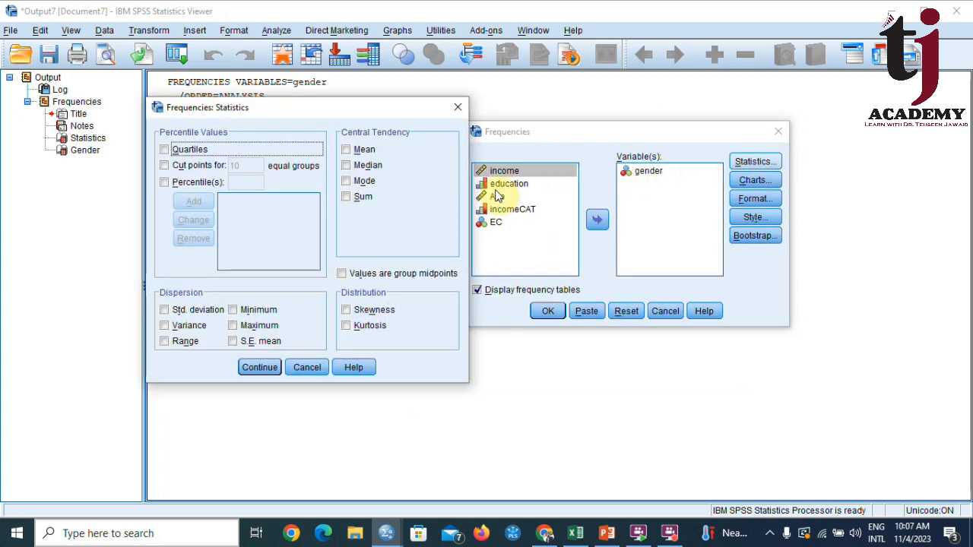
{"action": "left_click", "coordinate": [354, 182]}
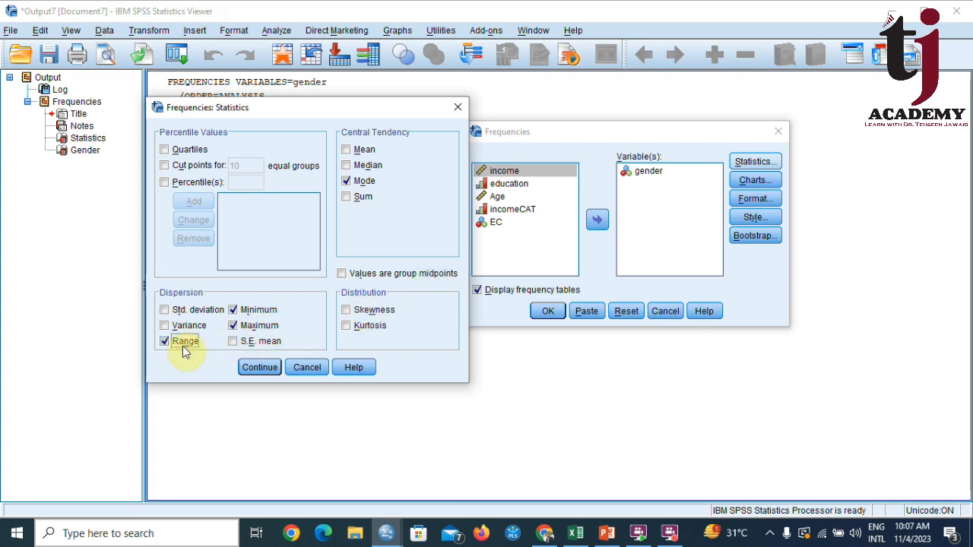
{"action": "left_click", "coordinate": [259, 368]}
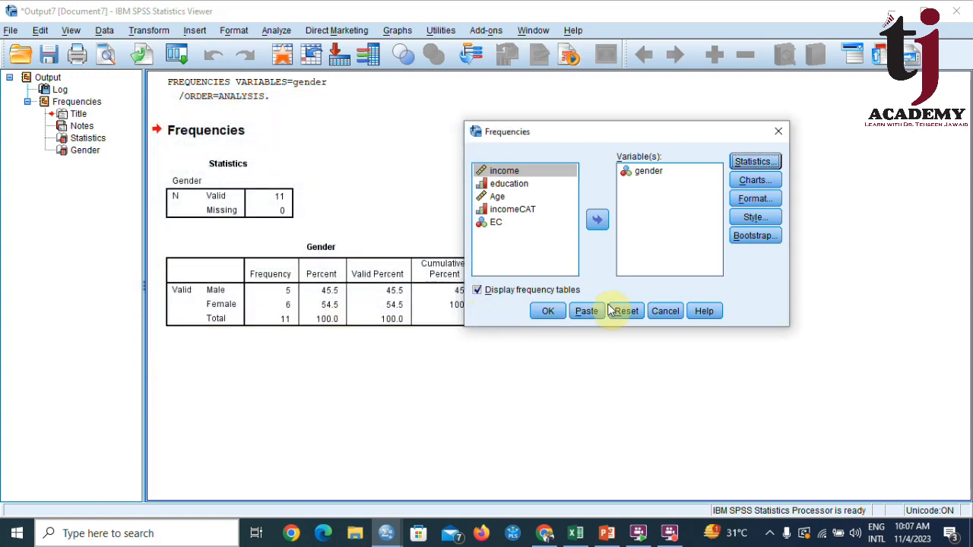
Run the gender statistics and reopen the Frequencies analysis to request bar charts of frequencies, keeping the frequency table displayed.
{"action": "left_click", "coordinate": [551, 311]}
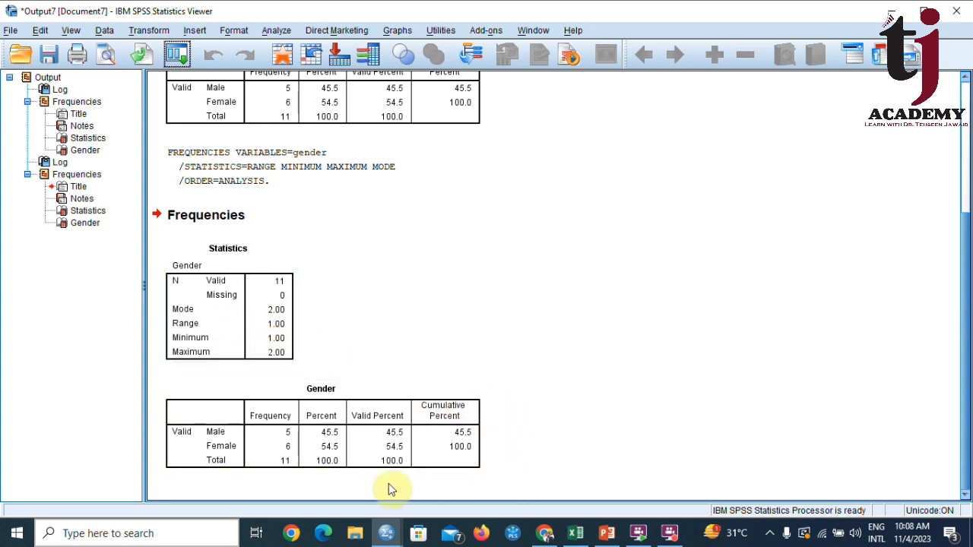
{"action": "left_click", "coordinate": [277, 30]}
{"action": "mouse_move", "coordinate": [313, 53]}
{"action": "mouse_move", "coordinate": [335, 66]}
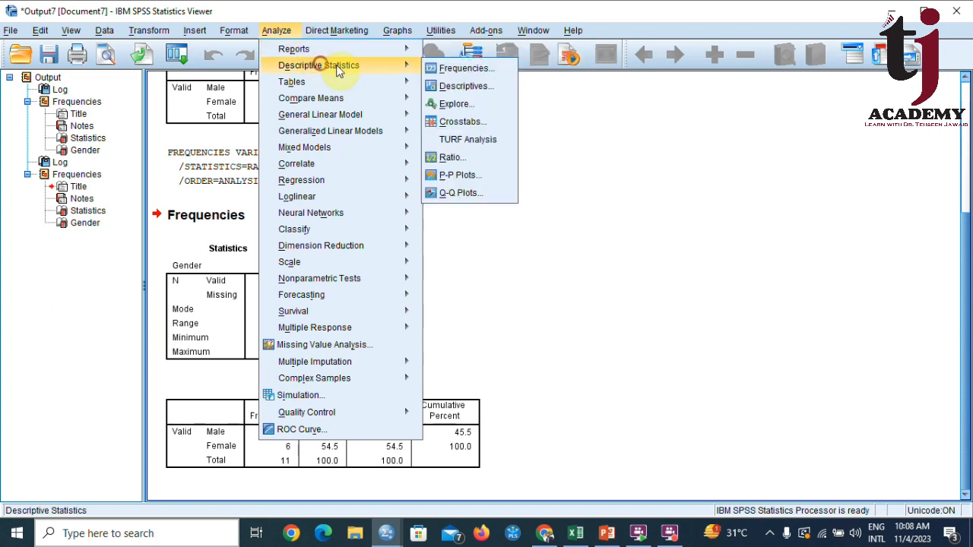
{"action": "left_click", "coordinate": [460, 67]}
{"action": "left_click", "coordinate": [478, 290]}
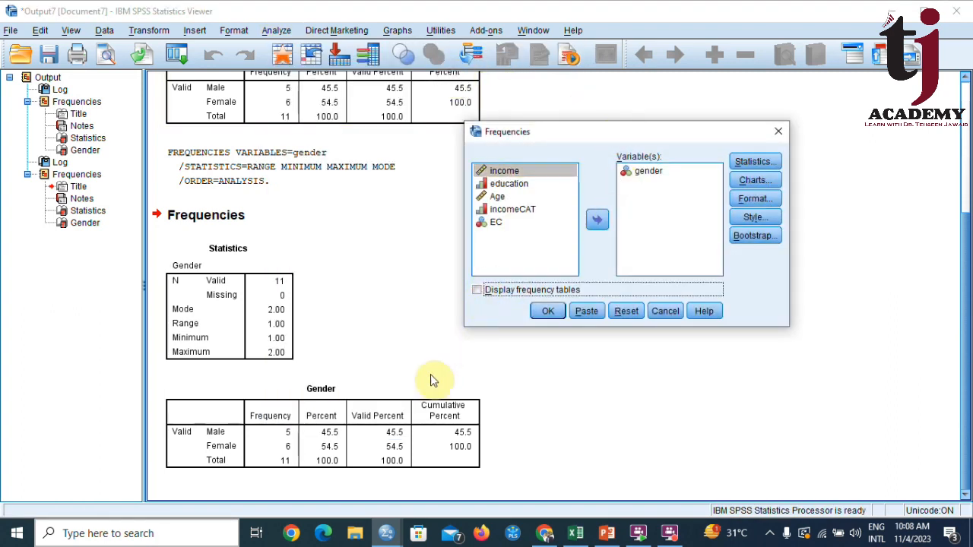
{"action": "left_click", "coordinate": [476, 289]}
{"action": "left_click", "coordinate": [770, 181]}
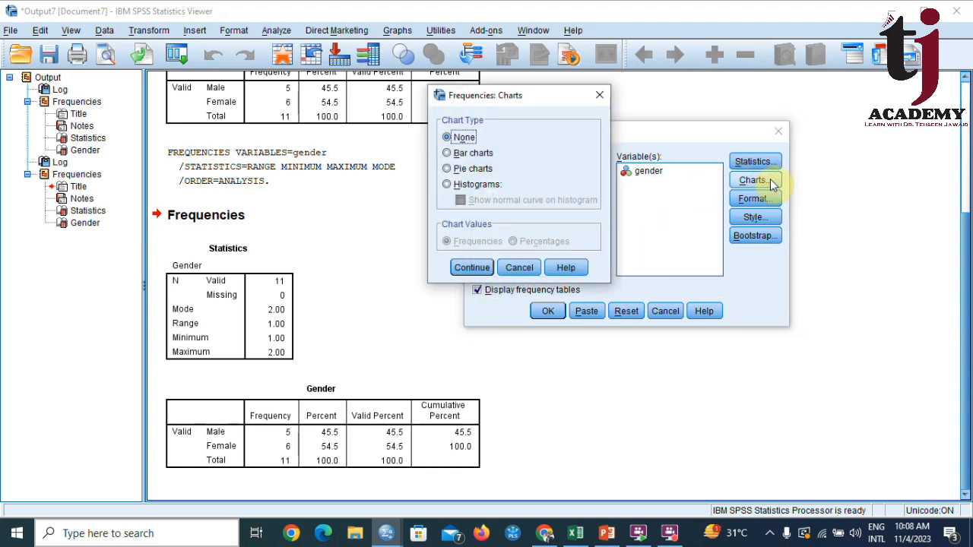
{"action": "left_click", "coordinate": [479, 154]}
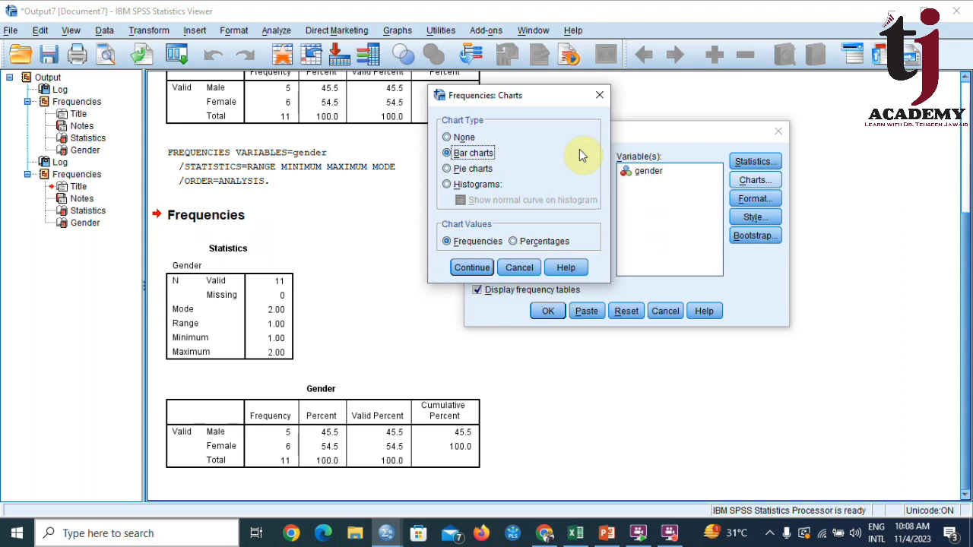
{"action": "left_click", "coordinate": [475, 267]}
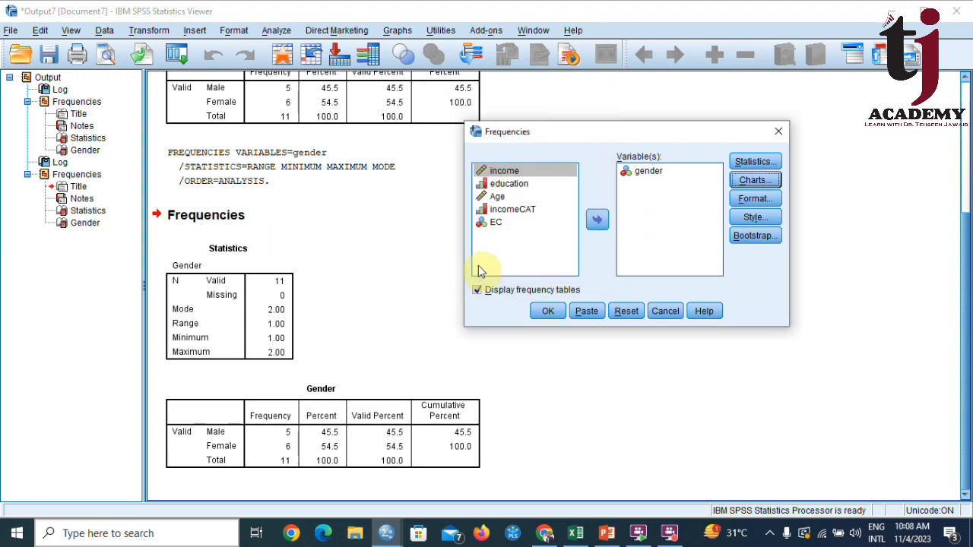
Check the format and style options, run the gender analysis in ascending value order, and review its output.
{"action": "left_click", "coordinate": [755, 199]}
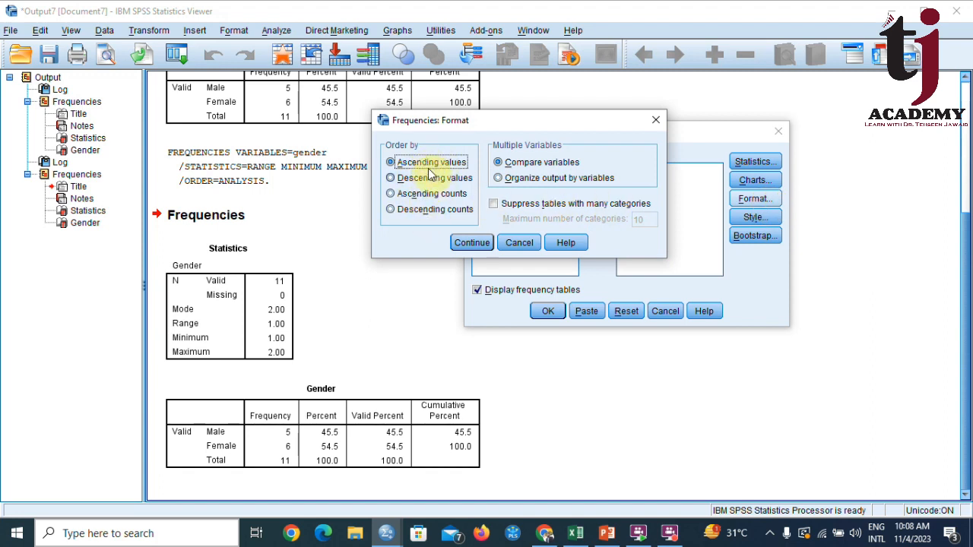
{"action": "left_click", "coordinate": [470, 242]}
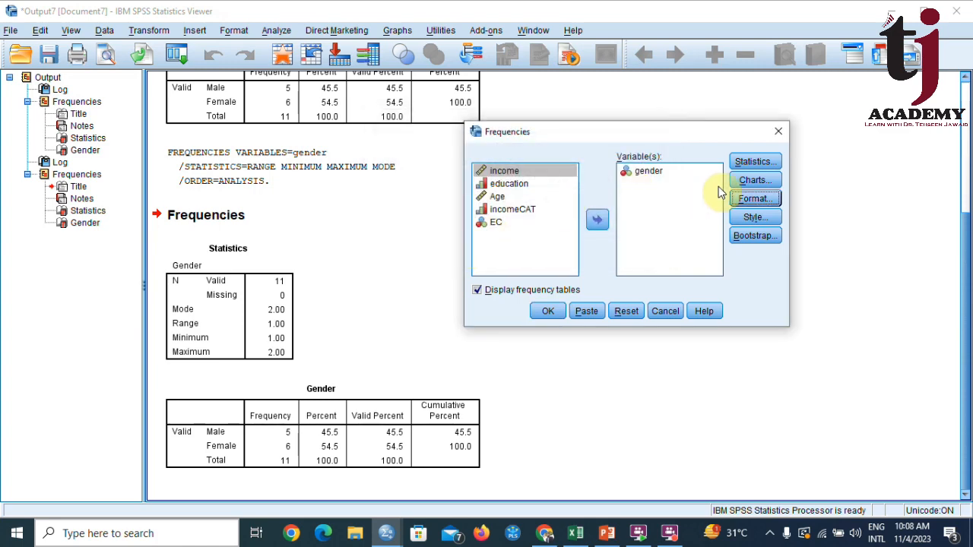
{"action": "left_click", "coordinate": [753, 216]}
{"action": "left_click", "coordinate": [627, 355]}
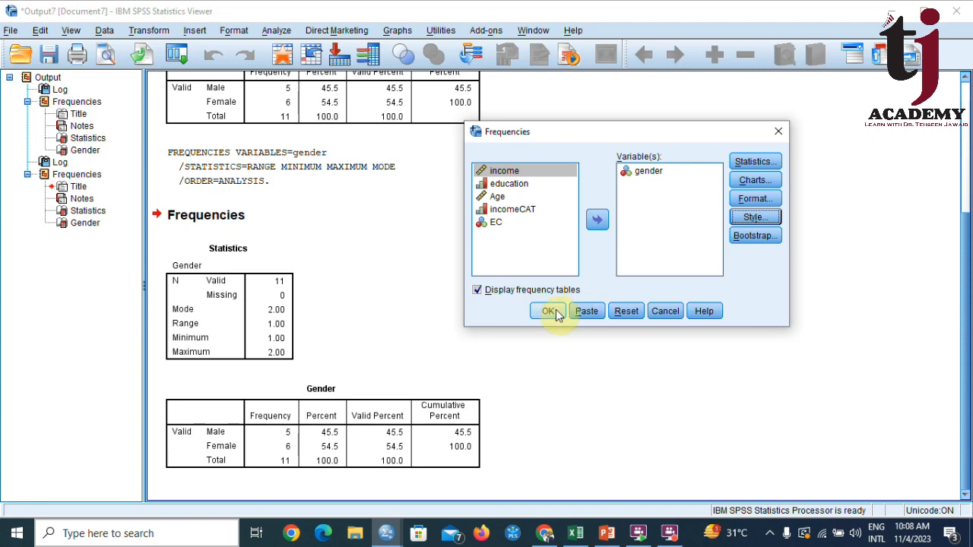
{"action": "left_click", "coordinate": [553, 311]}
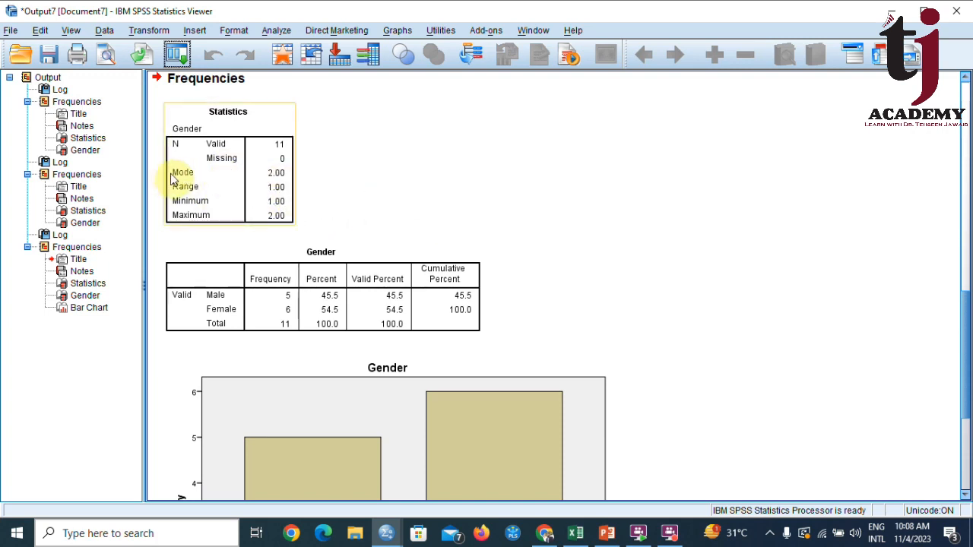
{"action": "scroll", "coordinate": [269, 206], "scroll_direction": "down", "scroll_amount": 2}
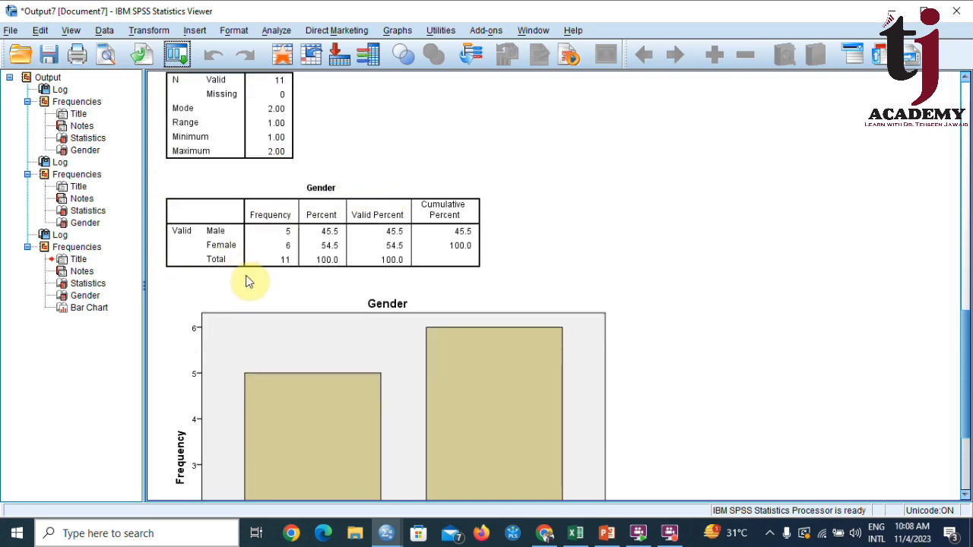
{"action": "scroll", "coordinate": [584, 250], "scroll_direction": "down", "scroll_amount": 4}
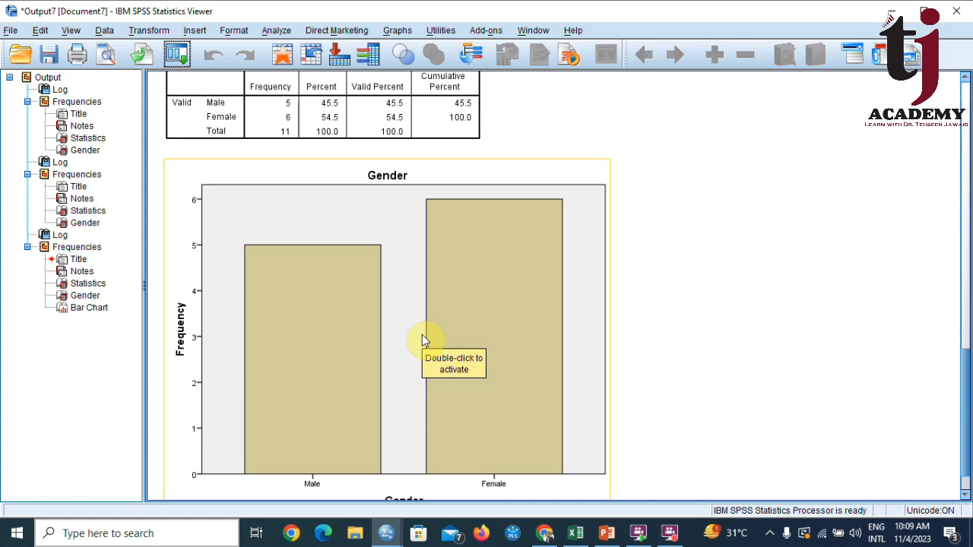
Show count data labels on the bars of the gender chart and review it alongside the gender tables.
{"action": "double_click", "coordinate": [593, 271]}
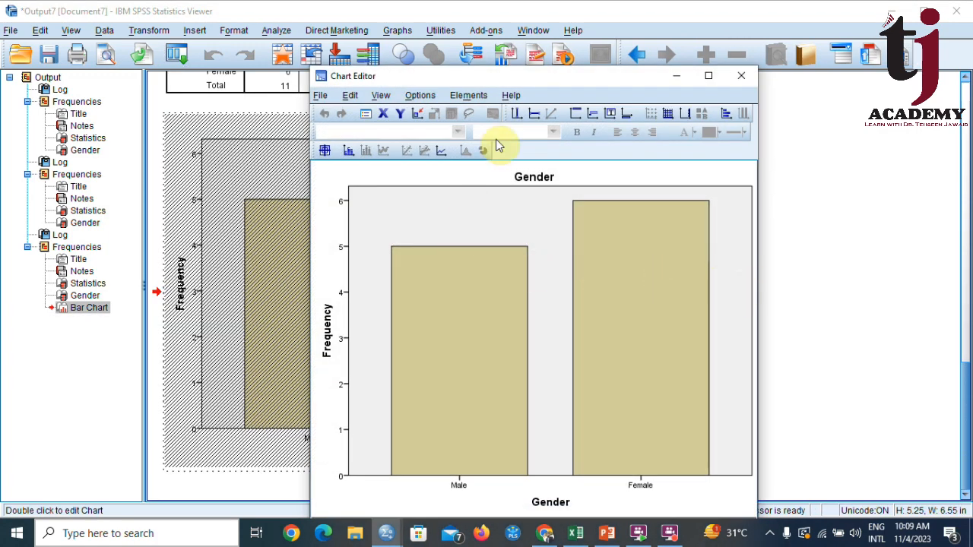
{"action": "left_click", "coordinate": [484, 98]}
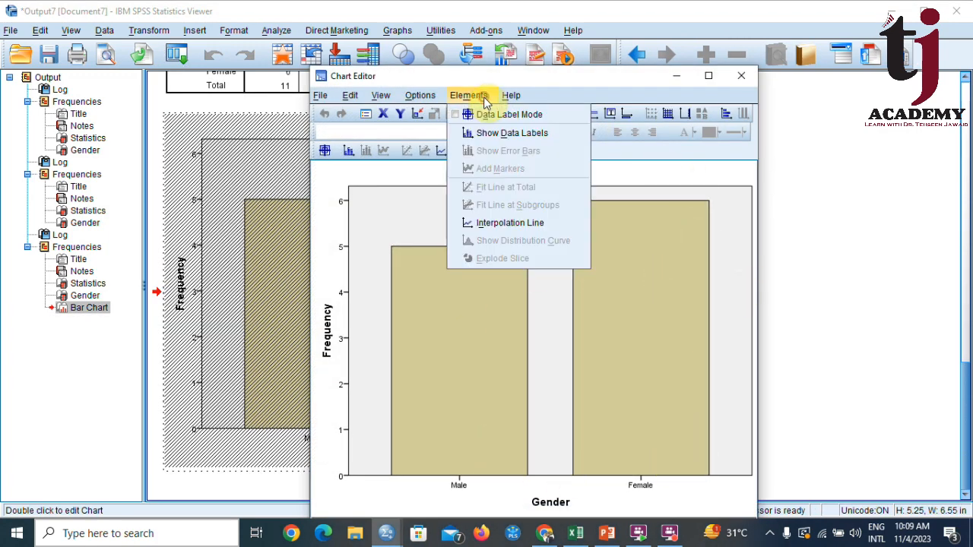
{"action": "left_click", "coordinate": [551, 133]}
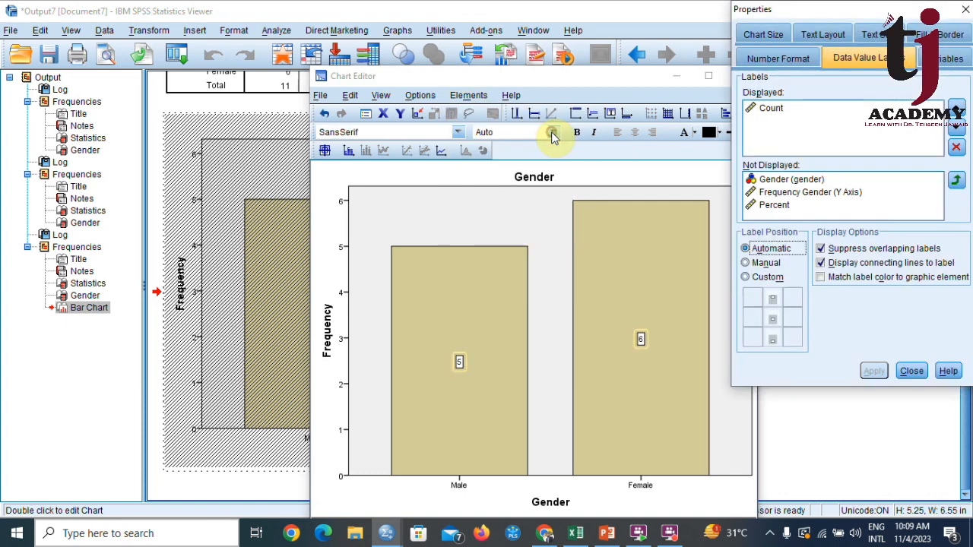
{"action": "left_click", "coordinate": [912, 371]}
{"action": "left_click", "coordinate": [741, 76]}
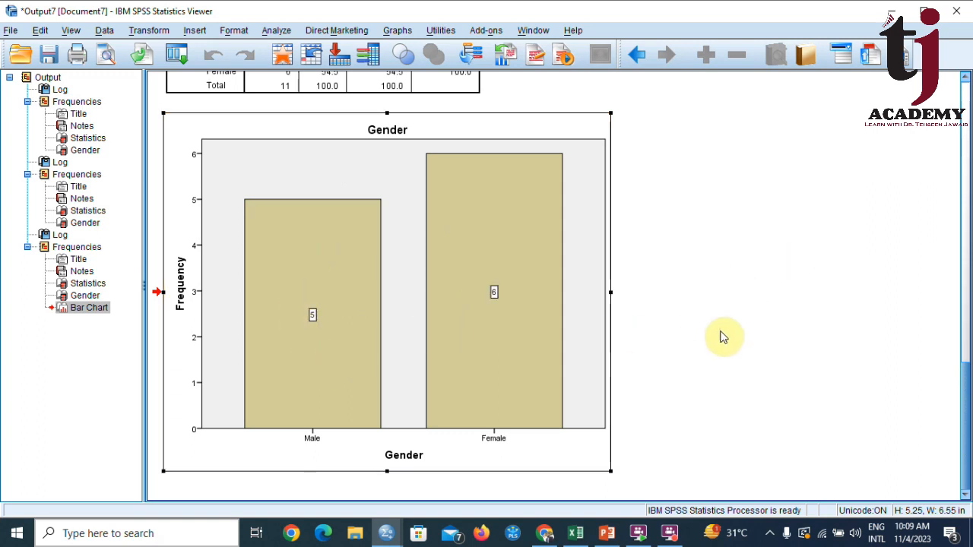
{"action": "scroll", "coordinate": [722, 331], "scroll_direction": "up", "scroll_amount": 2}
{"action": "scroll", "coordinate": [652, 289], "scroll_direction": "down", "scroll_amount": 2}
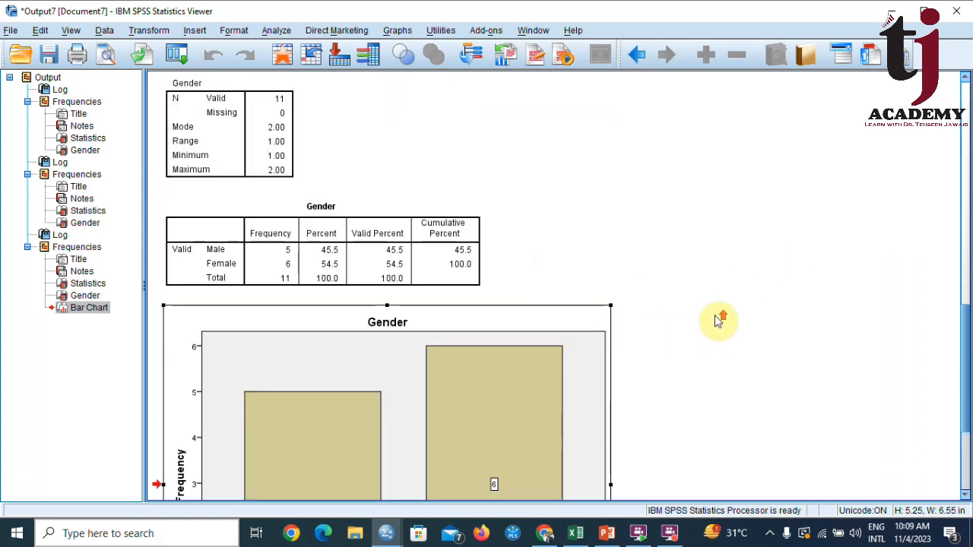
{"action": "scroll", "coordinate": [717, 319], "scroll_direction": "up", "scroll_amount": 3}
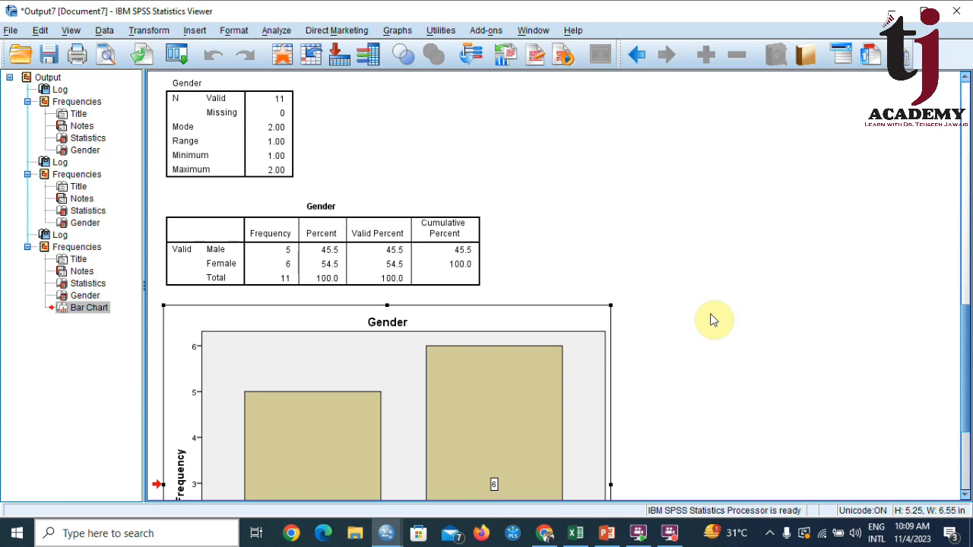
{"action": "scroll", "coordinate": [713, 320], "scroll_direction": "down", "scroll_amount": 3}
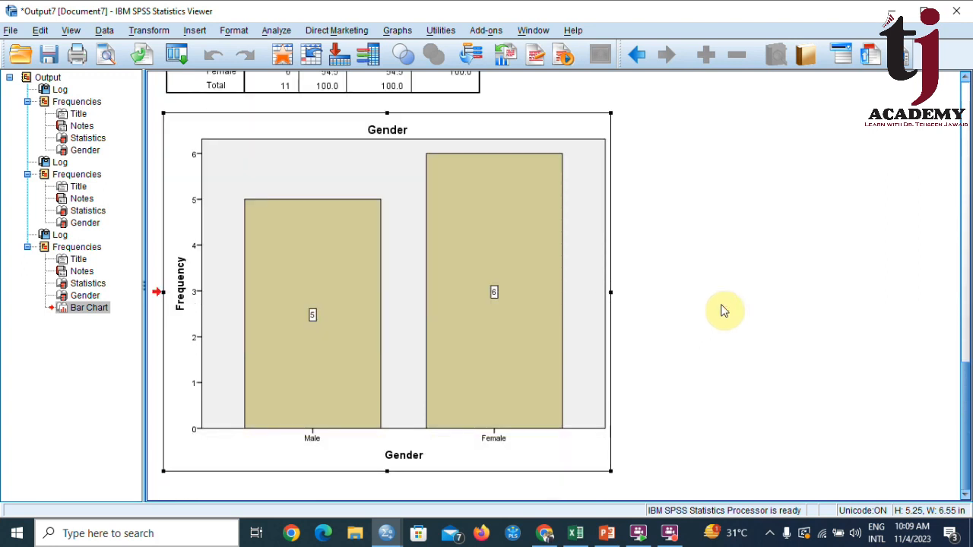
{"action": "scroll", "coordinate": [728, 308], "scroll_direction": "up", "scroll_amount": 3}
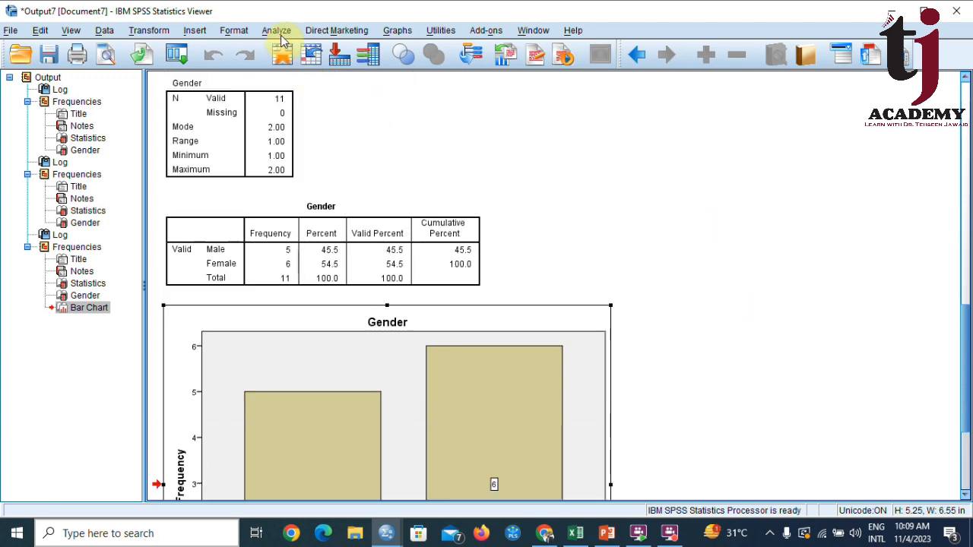
Replace gender with education in the Frequencies analysis and run it with the same statistics and bar chart settings.
{"action": "left_click", "coordinate": [177, 54]}
{"action": "left_click", "coordinate": [191, 78]}
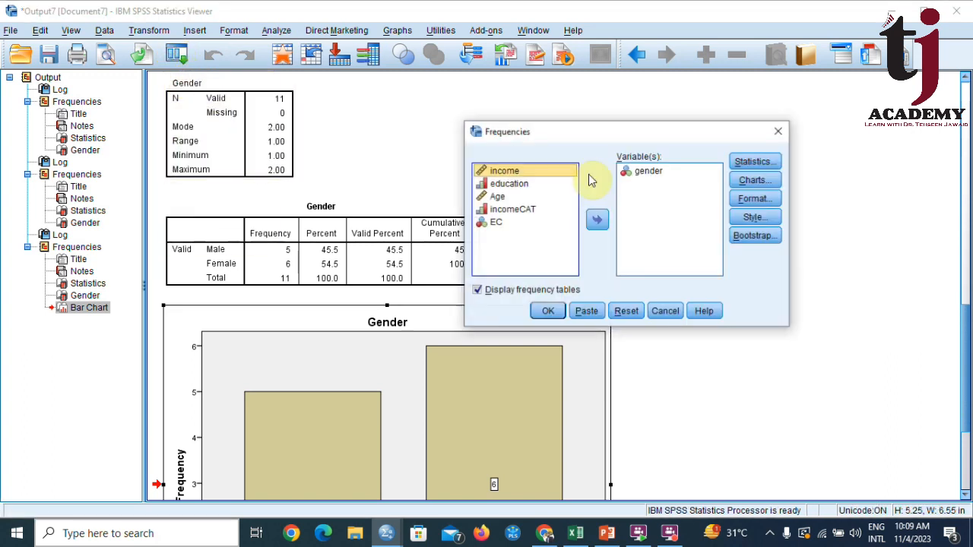
{"action": "left_click", "coordinate": [652, 171]}
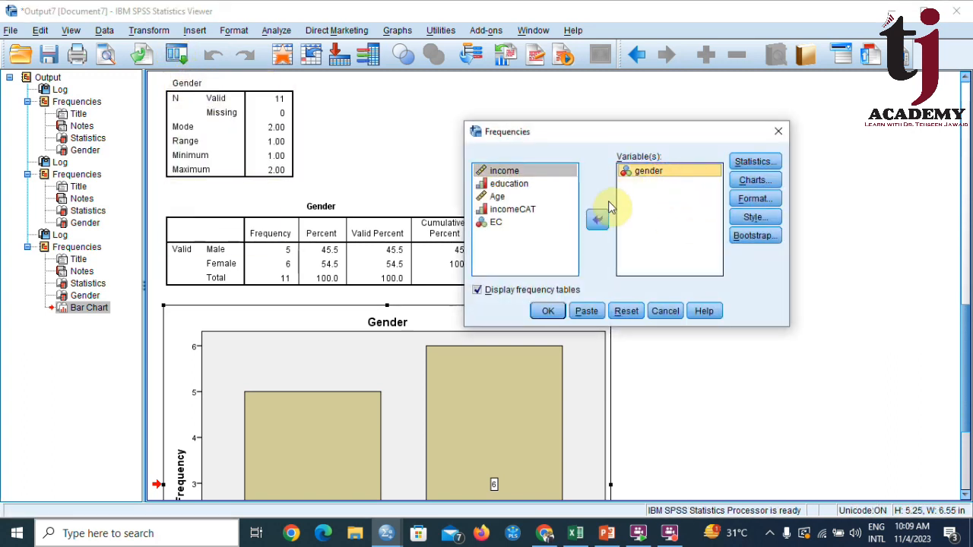
{"action": "left_click", "coordinate": [599, 223]}
{"action": "left_click", "coordinate": [526, 197]}
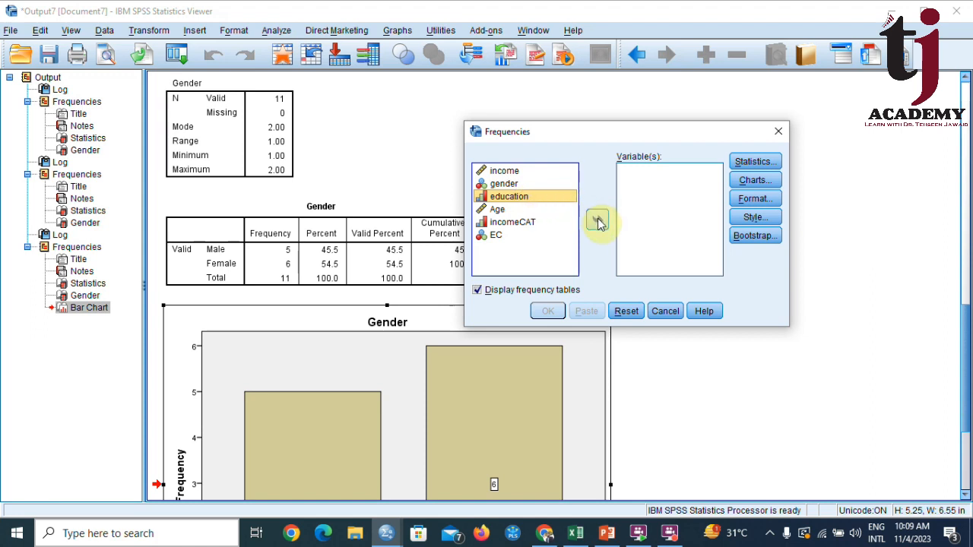
{"action": "left_click", "coordinate": [597, 221]}
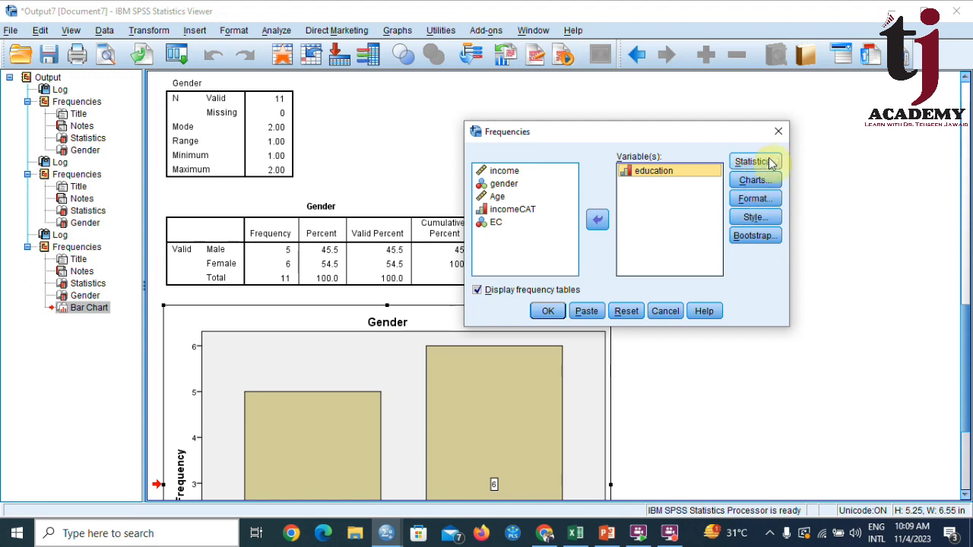
{"action": "left_click", "coordinate": [548, 312]}
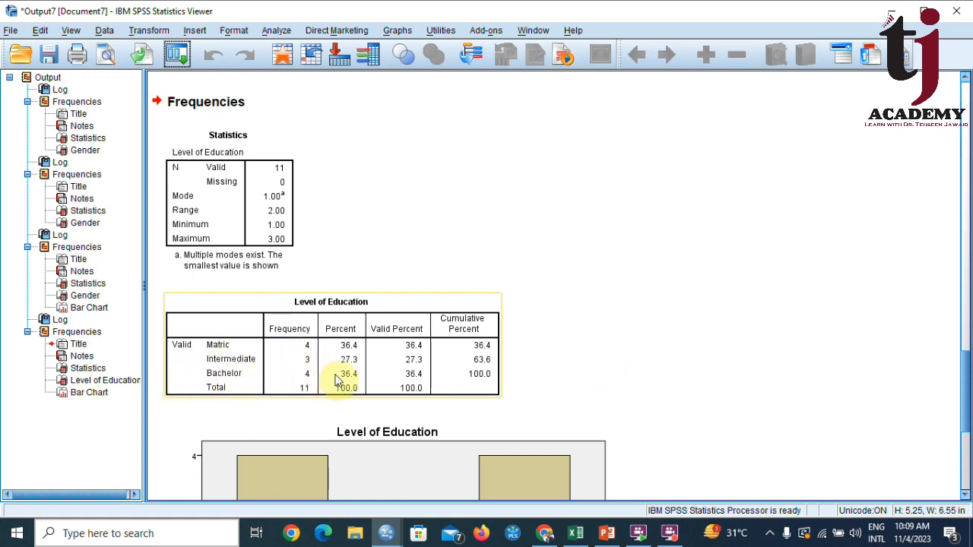
Show count data labels on the bars of the Level of Education chart.
{"action": "scroll", "coordinate": [601, 342], "scroll_direction": "down", "scroll_amount": 5}
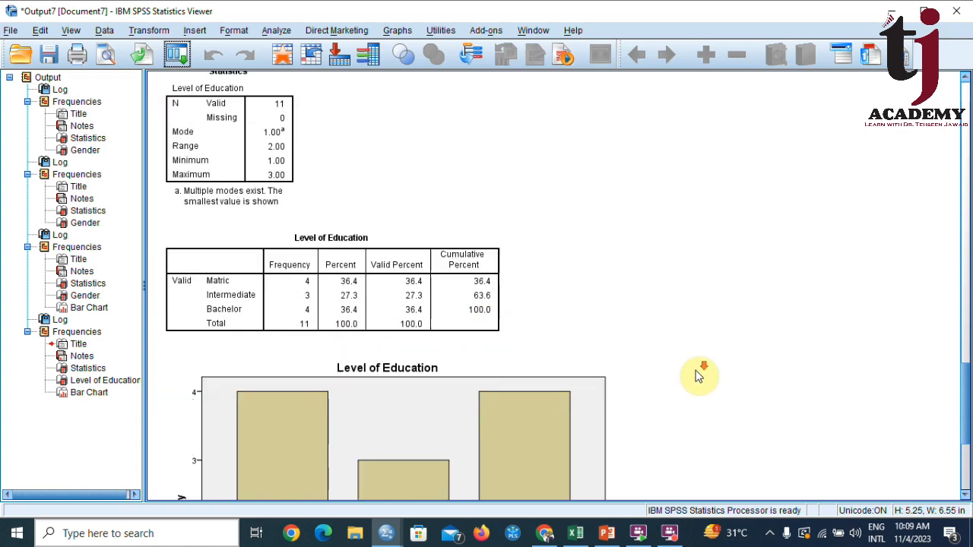
{"action": "scroll", "coordinate": [494, 327], "scroll_direction": "down", "scroll_amount": 3}
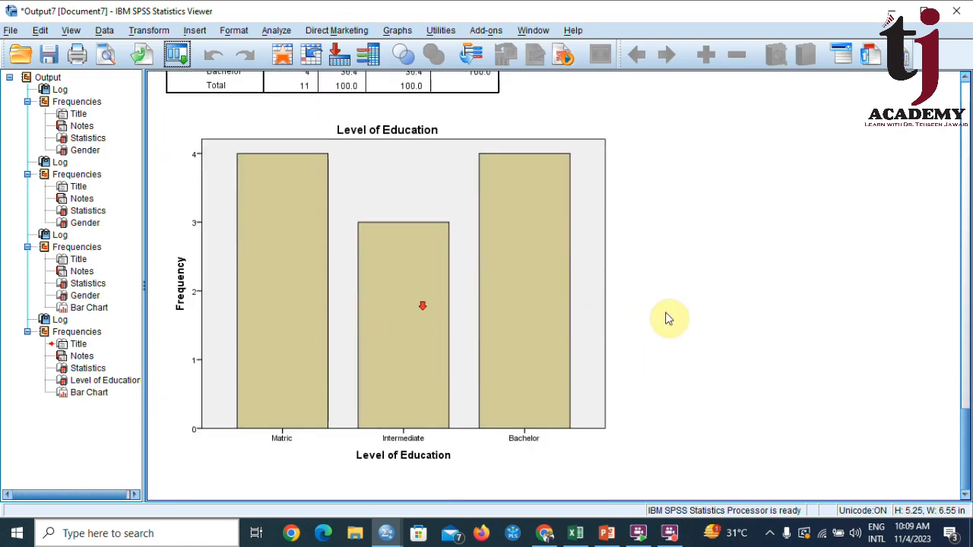
{"action": "double_click", "coordinate": [601, 307]}
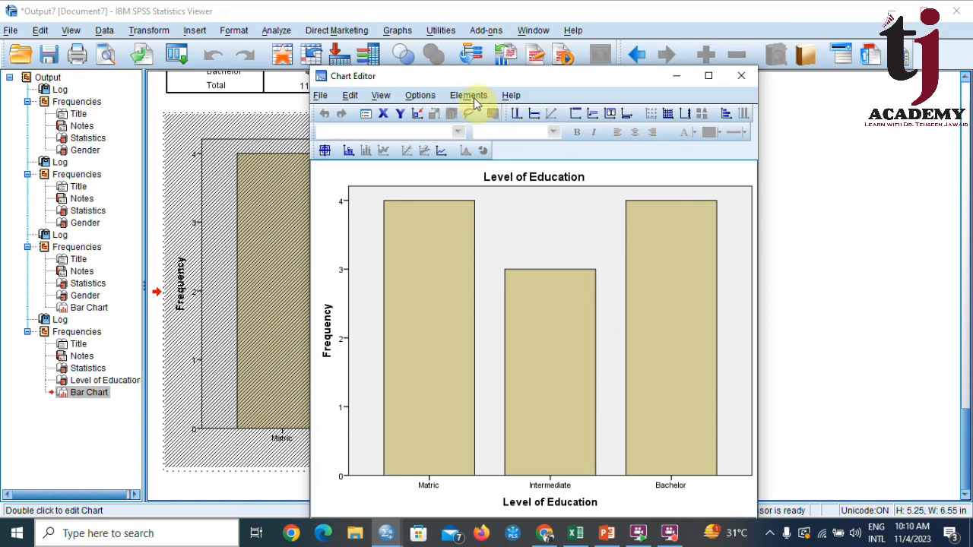
{"action": "left_click", "coordinate": [475, 103]}
{"action": "left_click", "coordinate": [502, 132]}
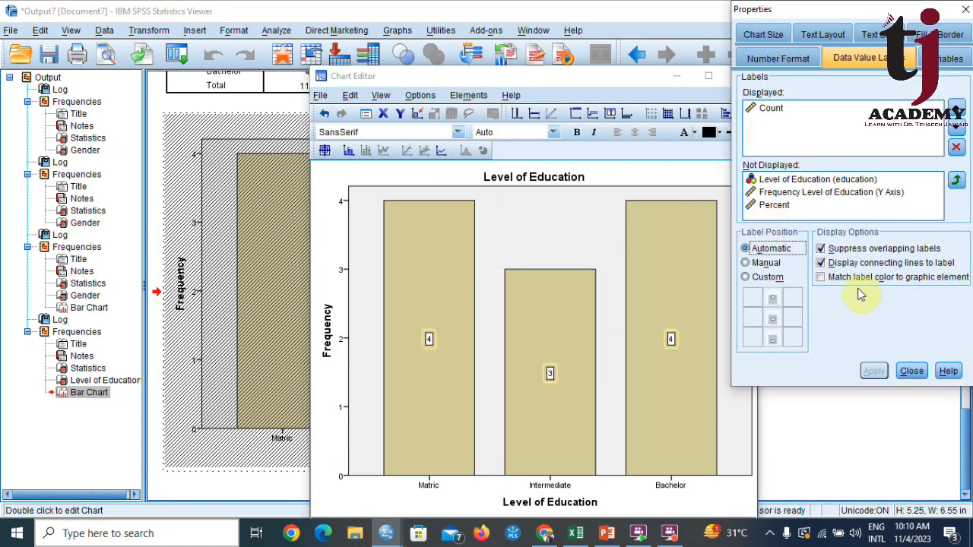
{"action": "left_click", "coordinate": [912, 371]}
{"action": "left_click", "coordinate": [737, 75]}
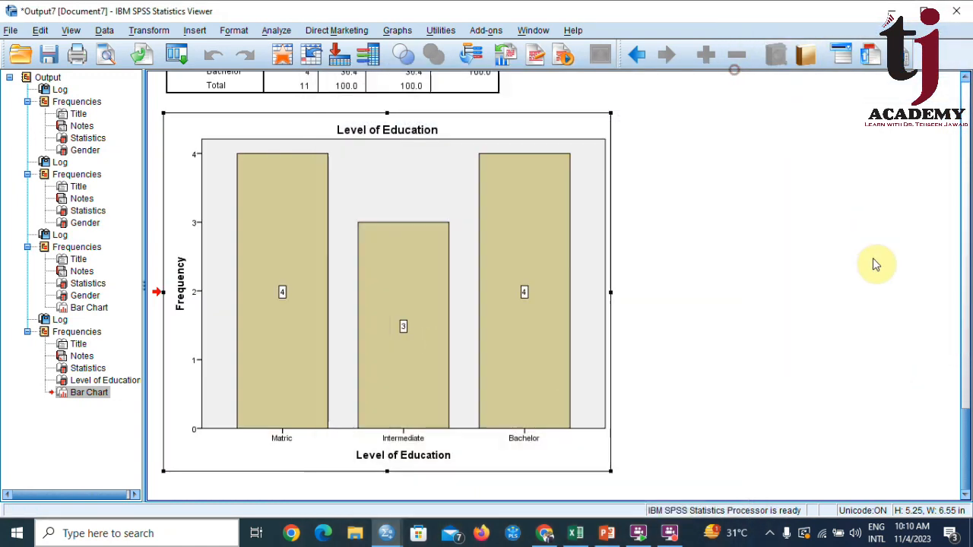
{"action": "left_click", "coordinate": [765, 307]}
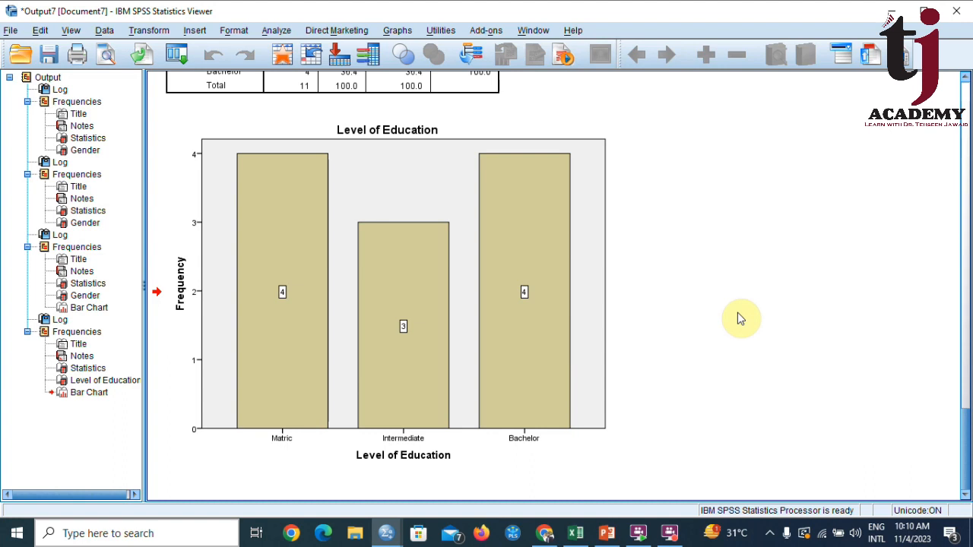
{"action": "scroll", "coordinate": [734, 360], "scroll_direction": "up", "scroll_amount": 3}
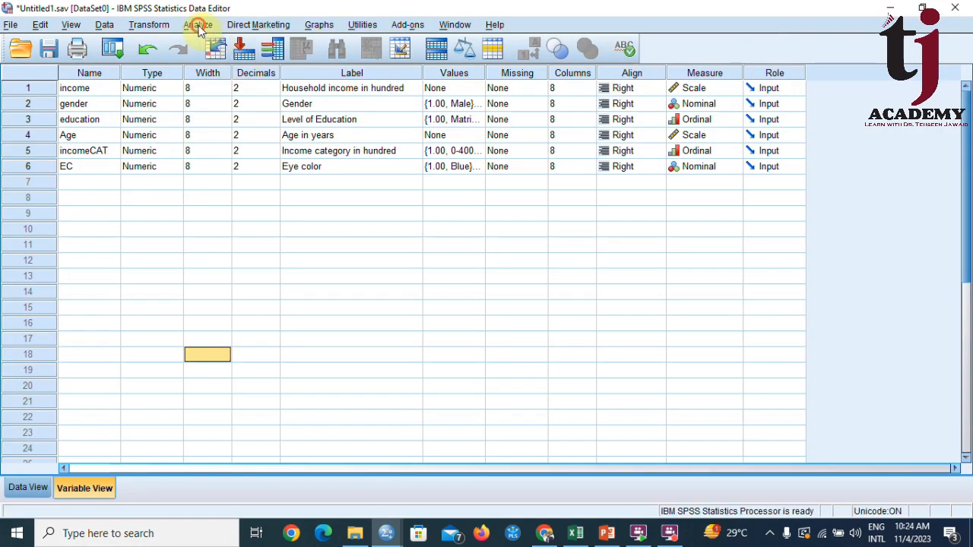
Run a Means comparison with household income as the dependent variable and level of education as the independent variable, and review its report.
{"action": "left_click", "coordinate": [199, 25]}
{"action": "mouse_move", "coordinate": [258, 24]}
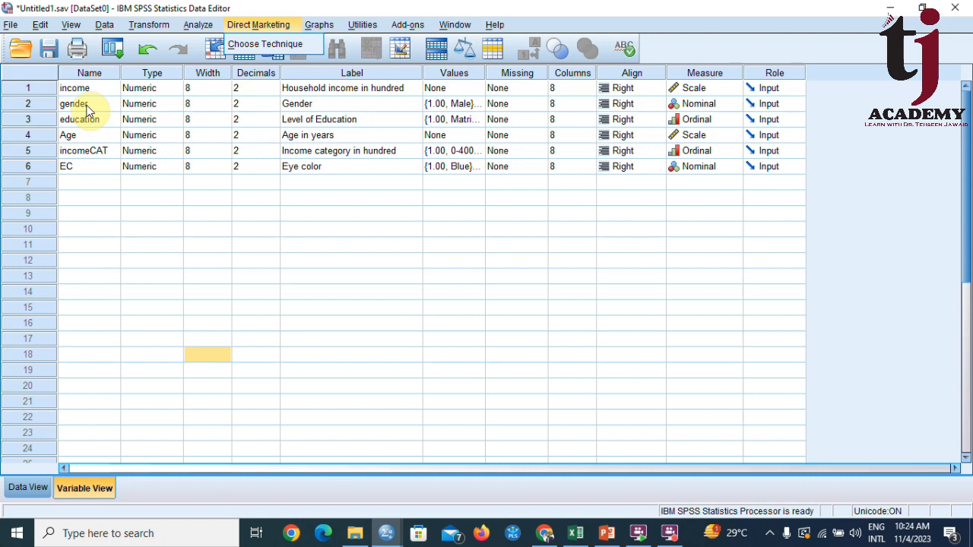
{"action": "mouse_move", "coordinate": [204, 28]}
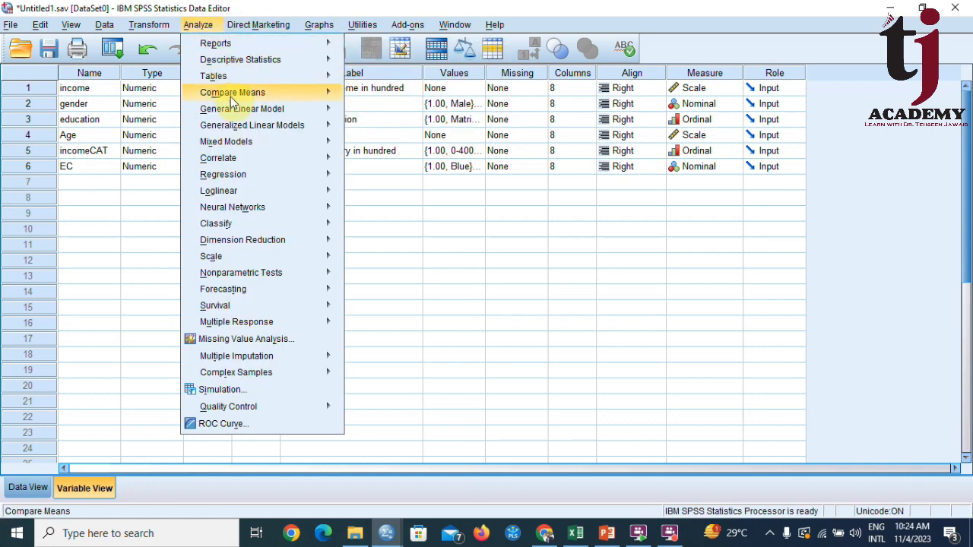
{"action": "mouse_move", "coordinate": [239, 97]}
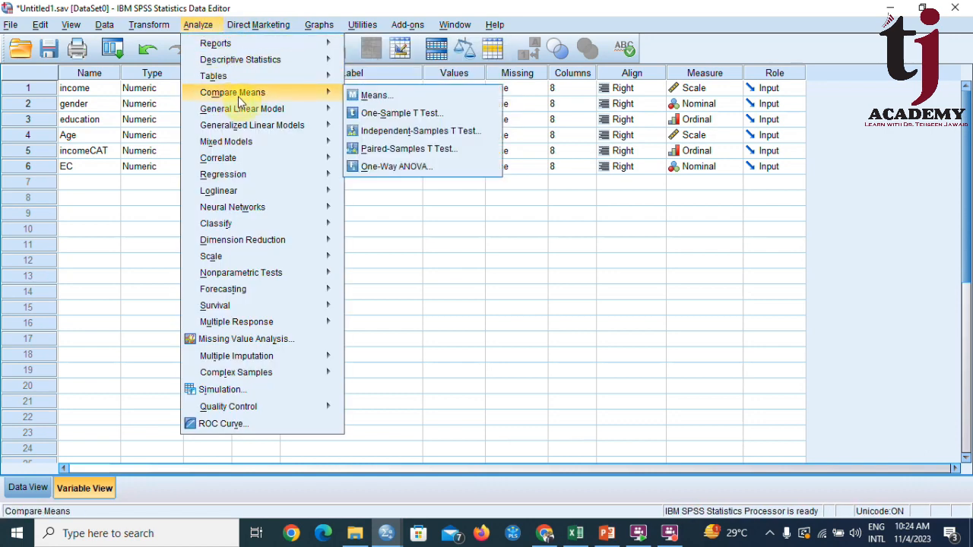
{"action": "left_click", "coordinate": [389, 102]}
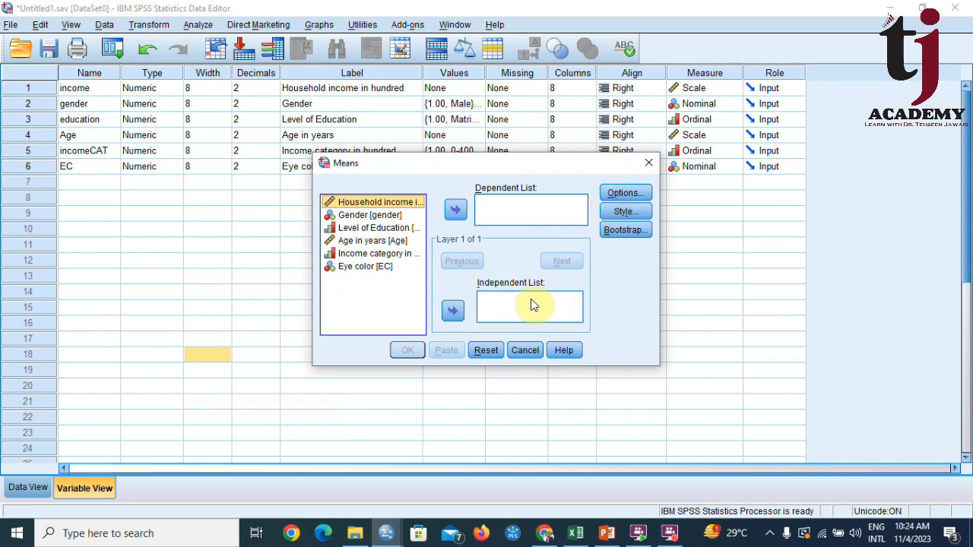
{"action": "left_click", "coordinate": [380, 216]}
{"action": "left_click", "coordinate": [384, 228]}
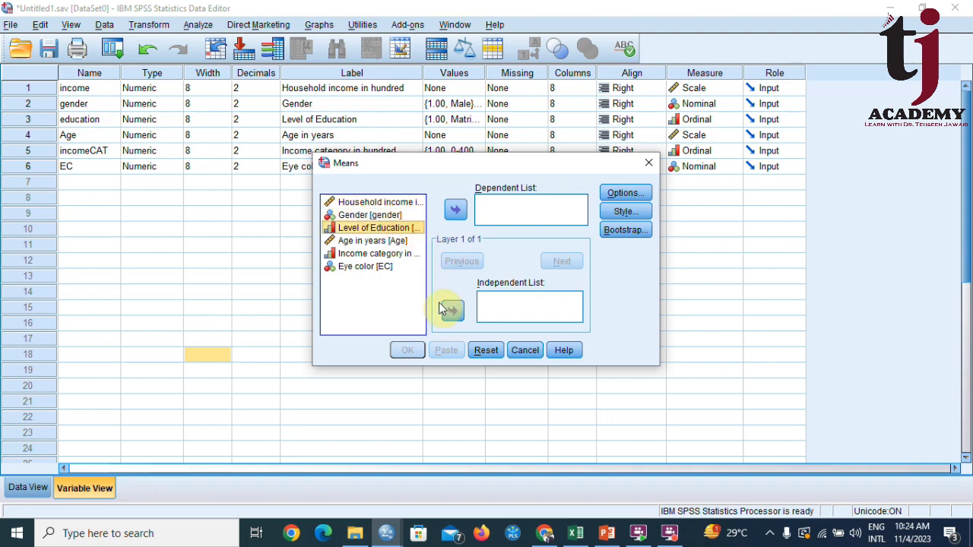
{"action": "left_click", "coordinate": [452, 310]}
{"action": "left_click", "coordinate": [406, 202]}
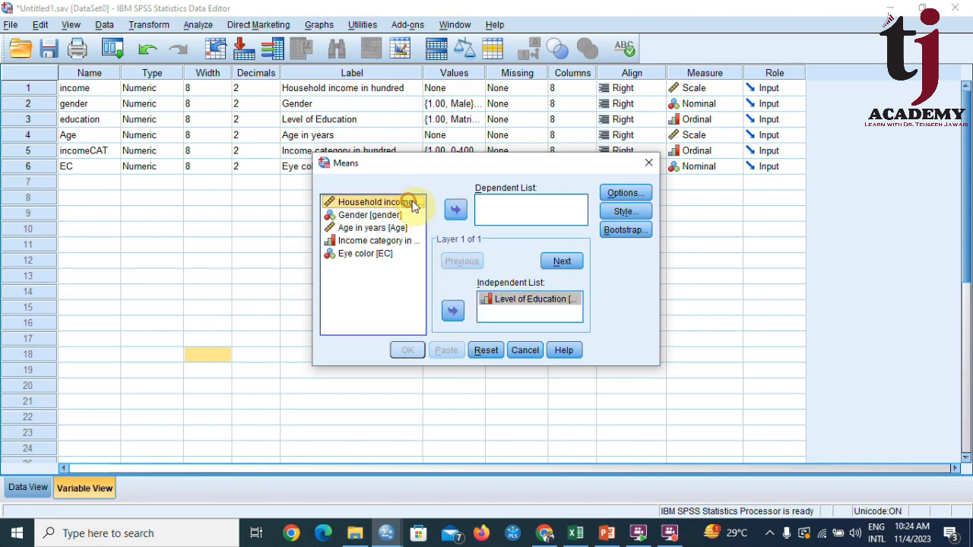
{"action": "left_click", "coordinate": [455, 211]}
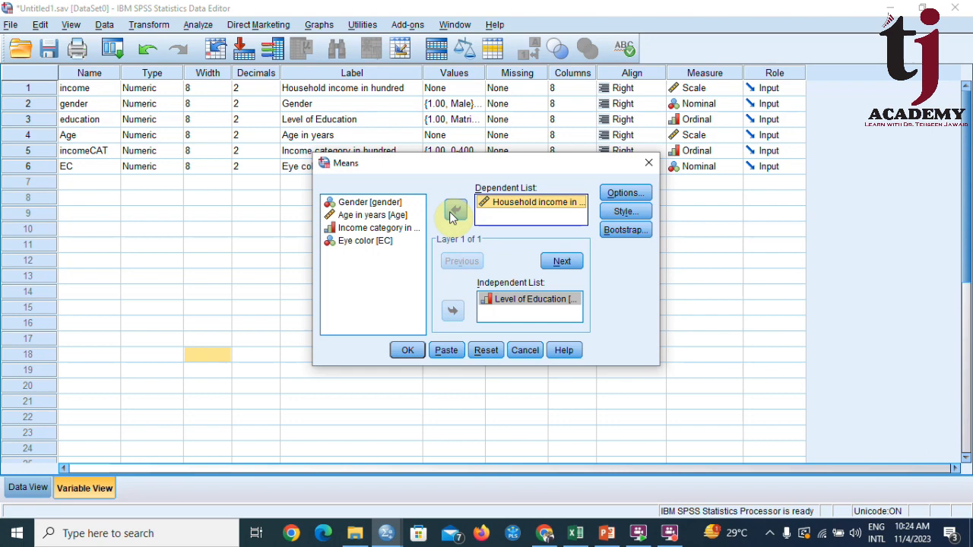
{"action": "left_click", "coordinate": [411, 354]}
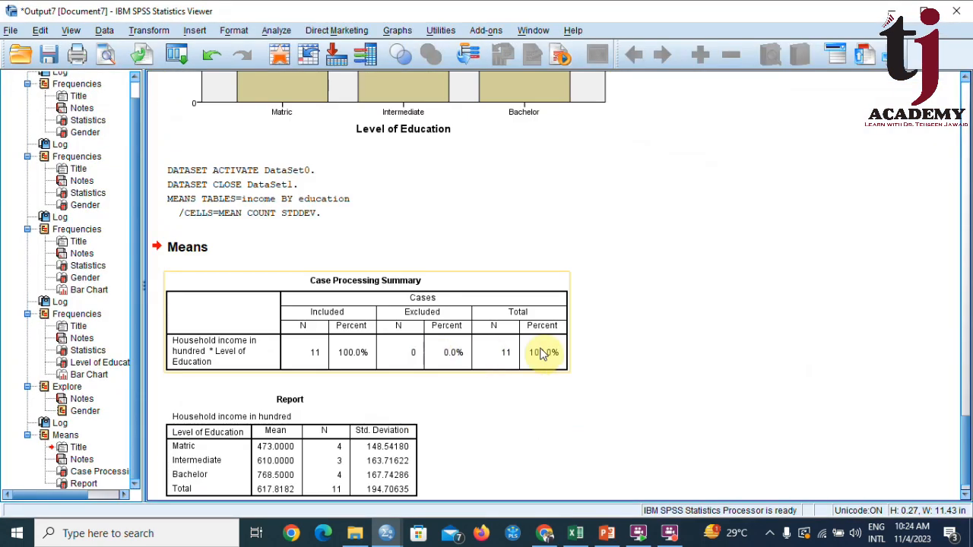
{"action": "scroll", "coordinate": [634, 360], "scroll_direction": "down", "scroll_amount": 2}
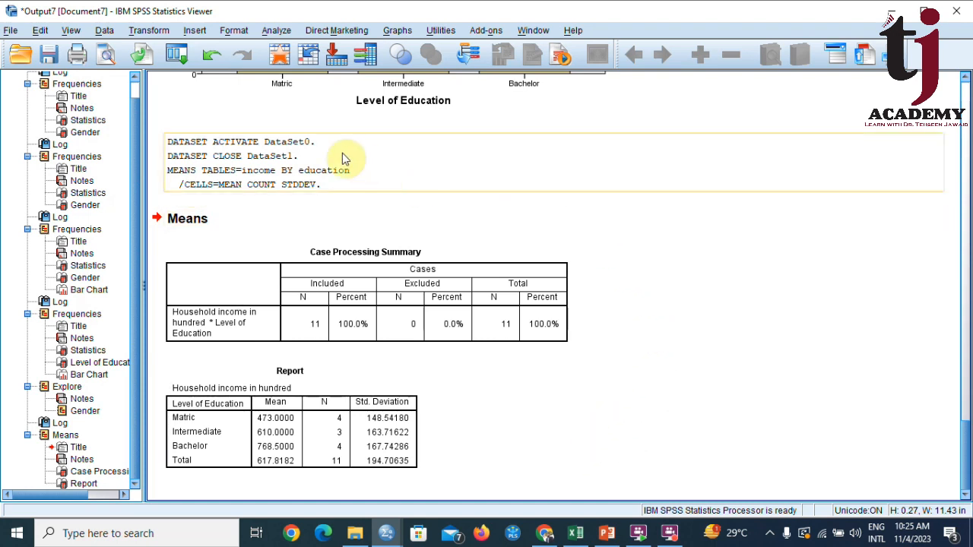
Run a Crosstabs analysis with gender in the rows and level of education in the columns.
{"action": "left_click", "coordinate": [276, 32]}
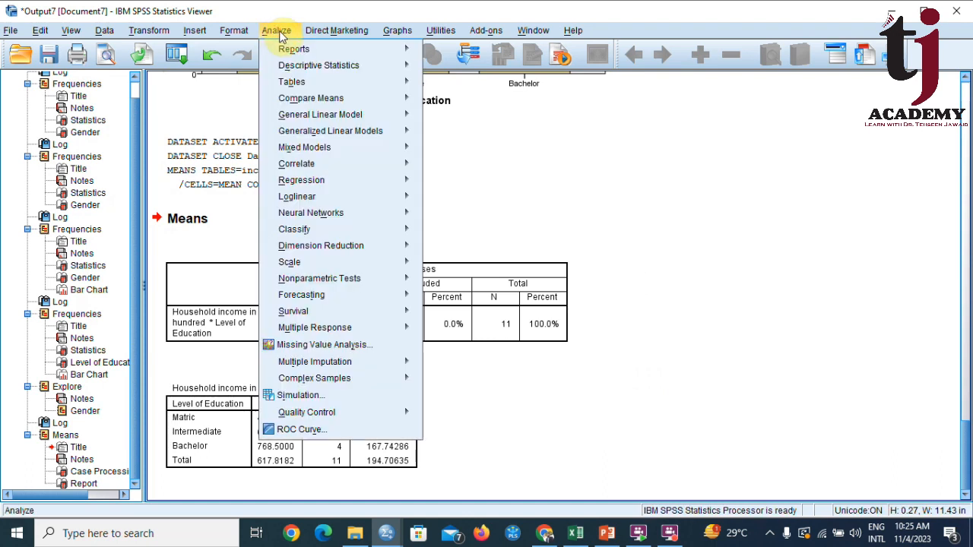
{"action": "mouse_move", "coordinate": [321, 72]}
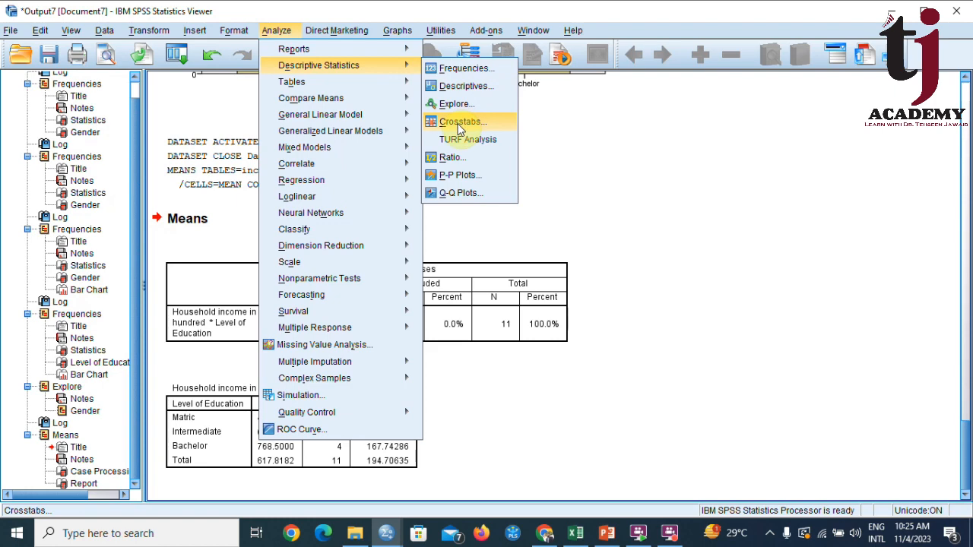
{"action": "left_click", "coordinate": [460, 124]}
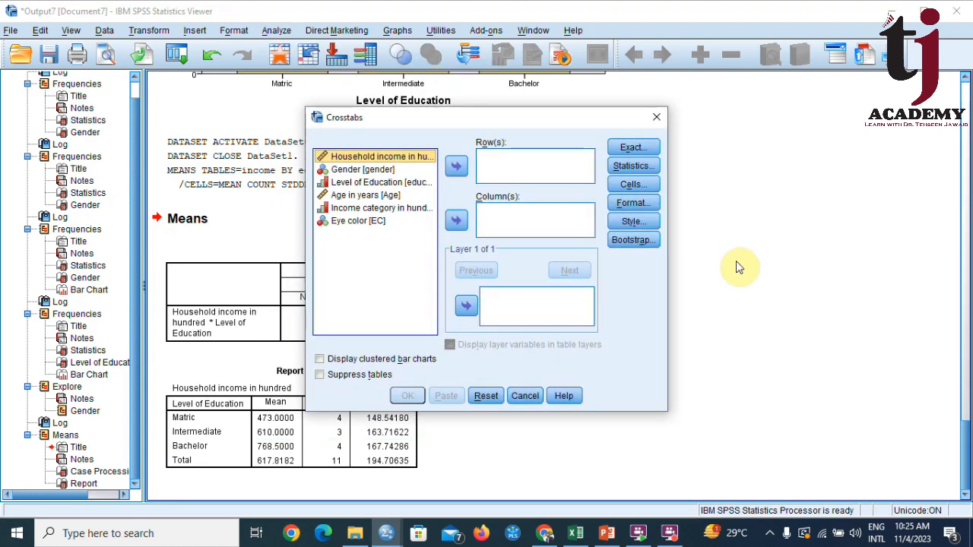
{"action": "left_click", "coordinate": [359, 170]}
{"action": "left_click", "coordinate": [455, 165]}
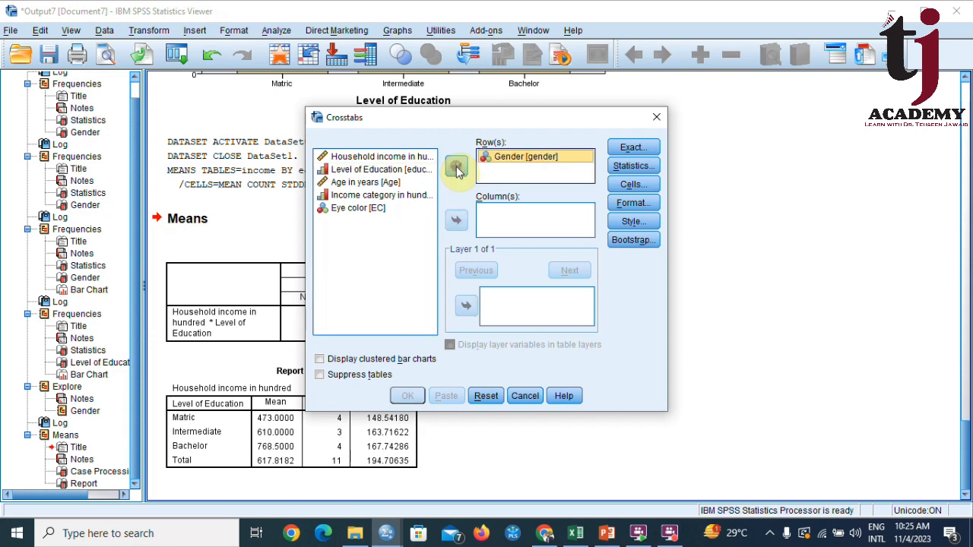
{"action": "left_click", "coordinate": [396, 173]}
{"action": "left_click", "coordinate": [456, 219]}
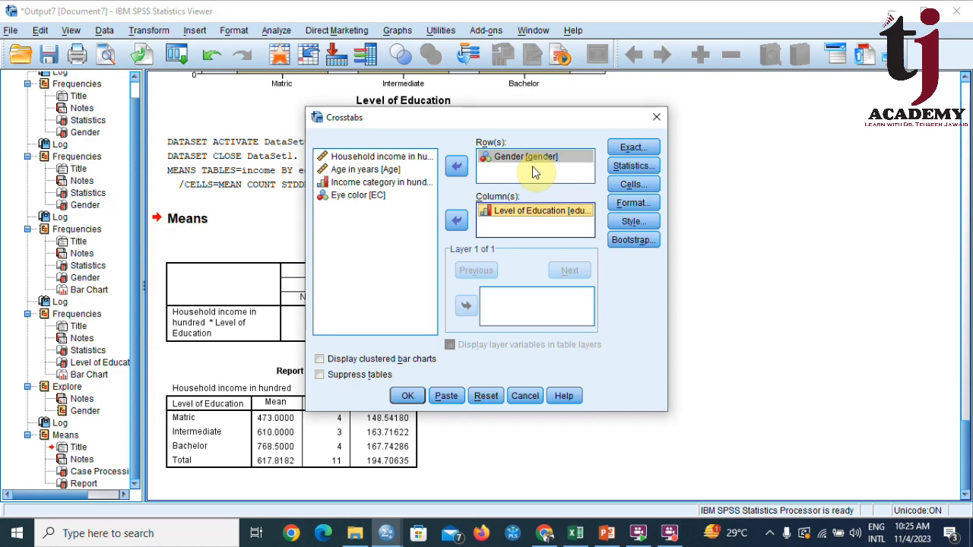
{"action": "left_click", "coordinate": [407, 397]}
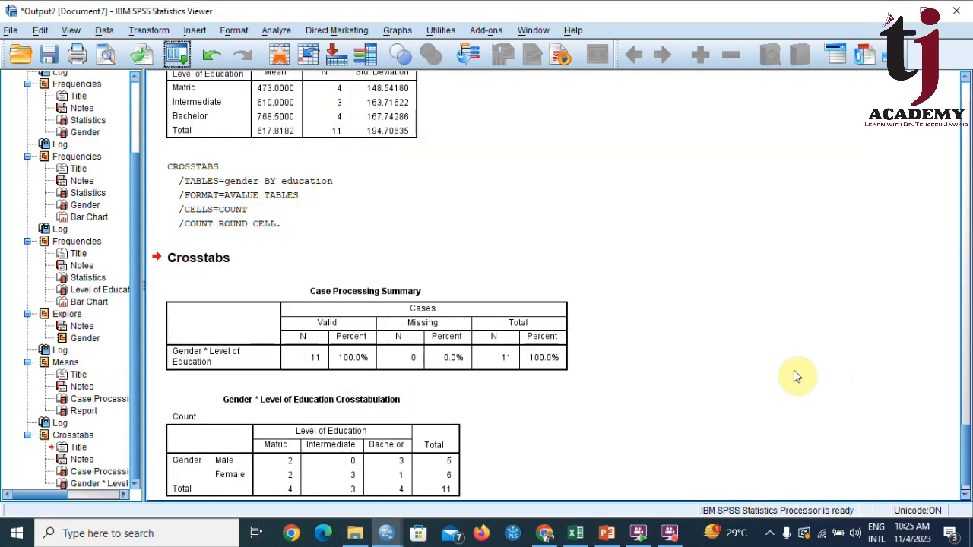